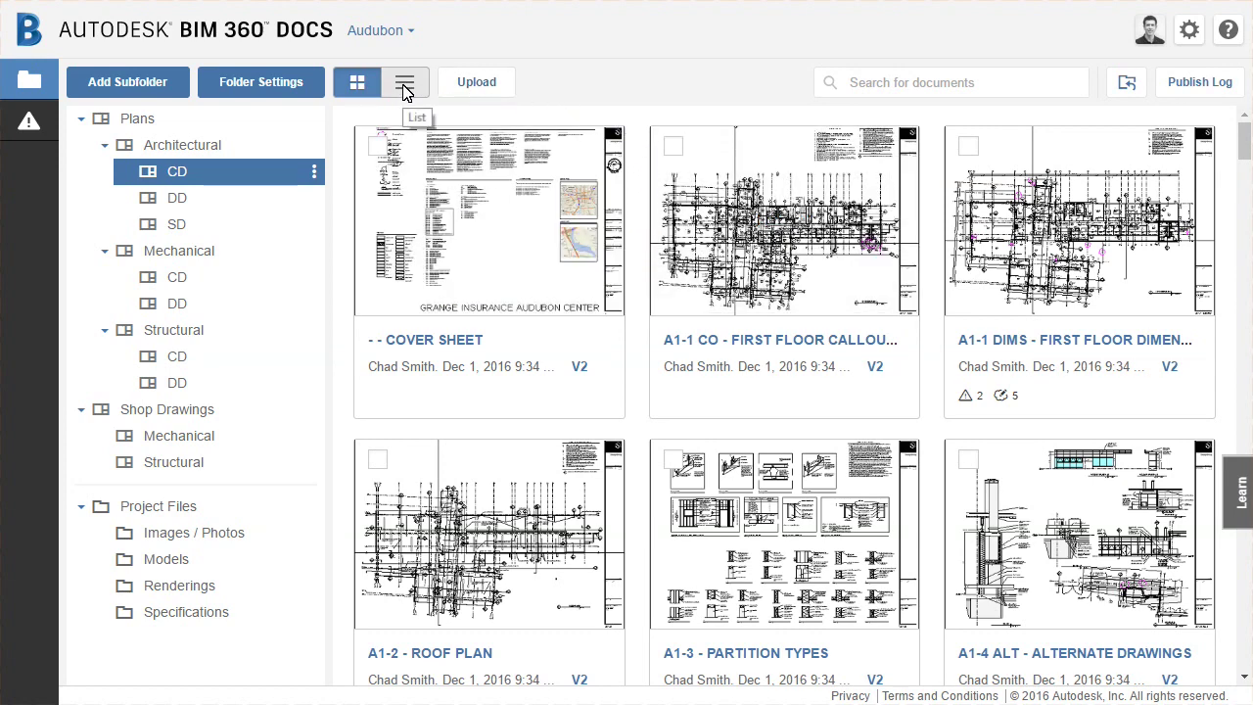
- Show the documents as a list, widen the Document Name column, then return to thumbnails
left_click(405, 86)
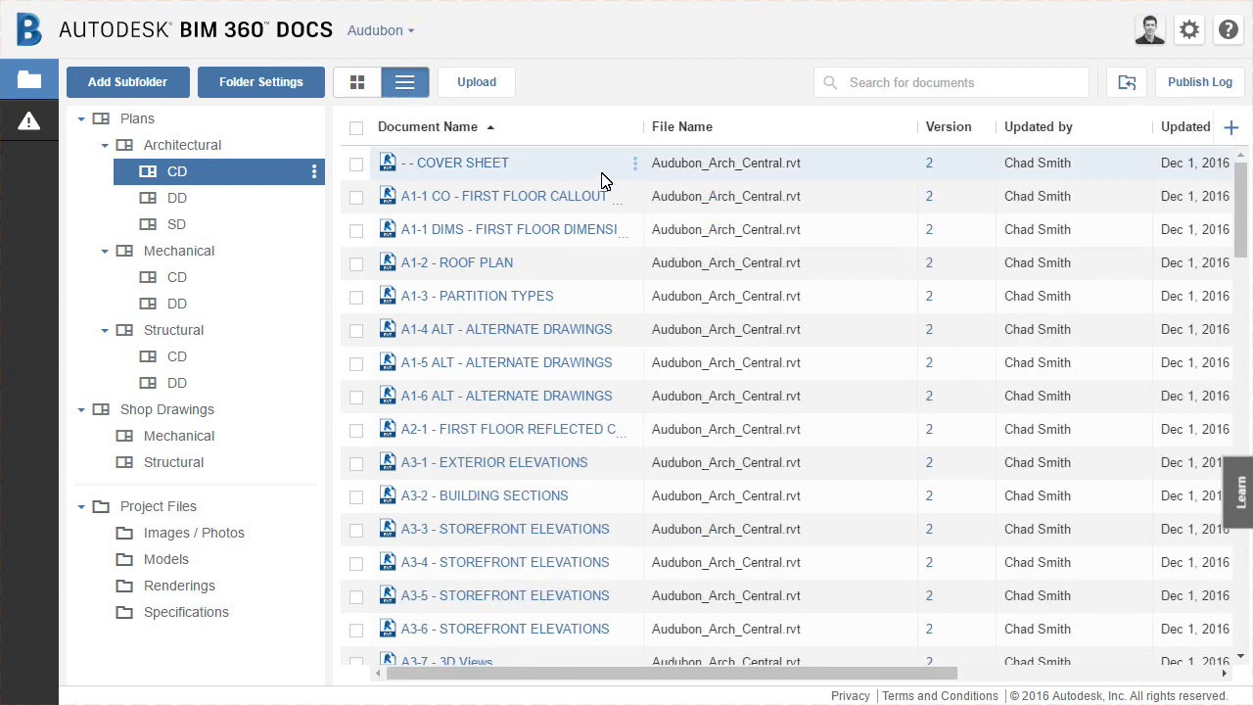
left_click_drag(644, 135, 708, 135)
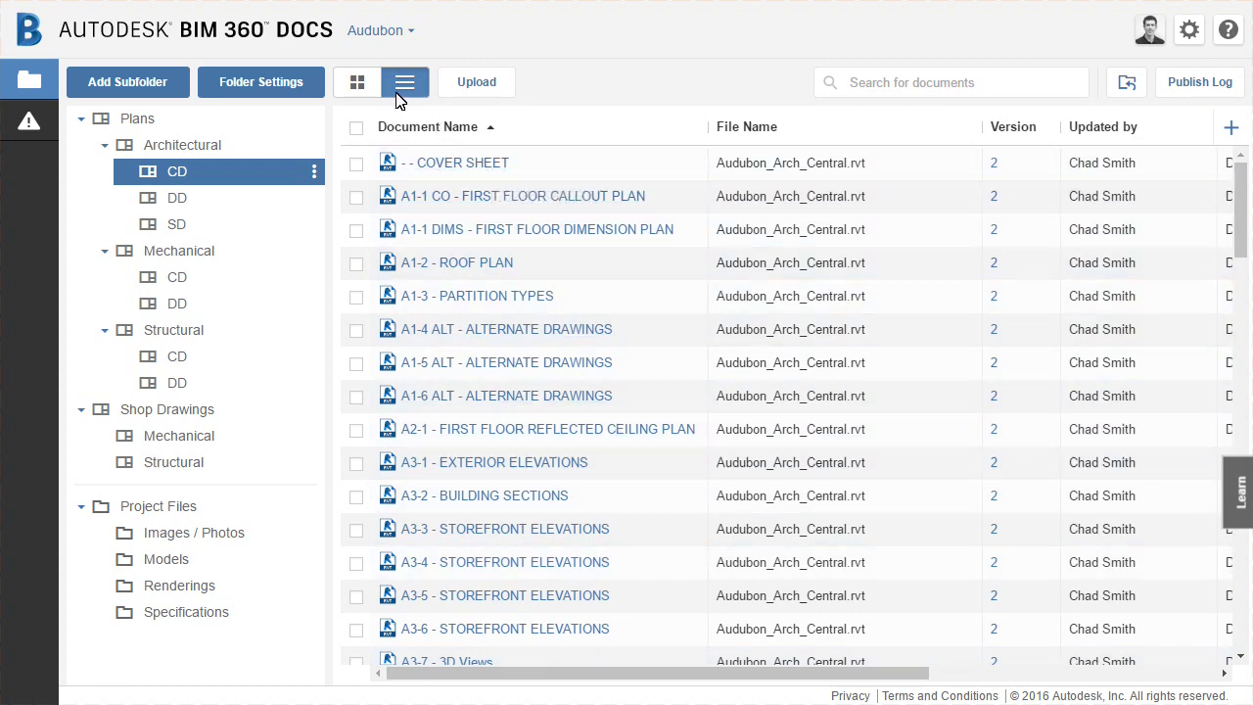
left_click(370, 85)
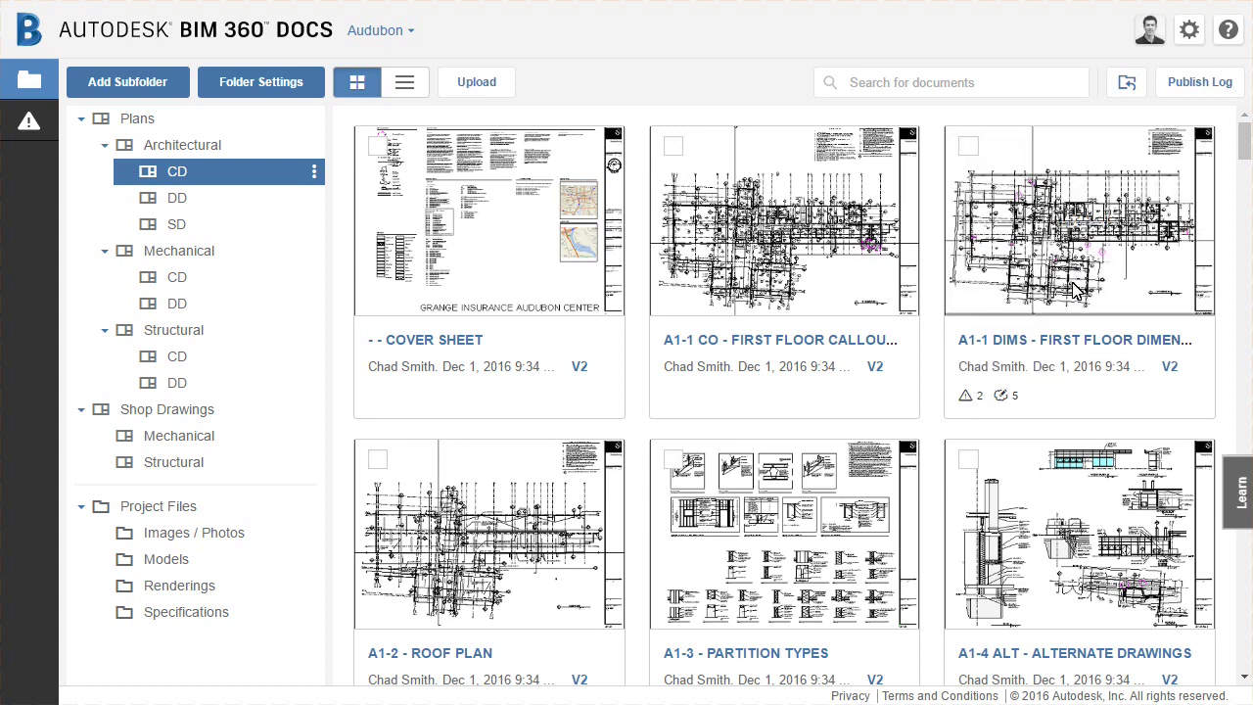
- Preview the A1-1 DIMS sheet and zoom in on Manager Office 109
mouse_move(1075, 223)
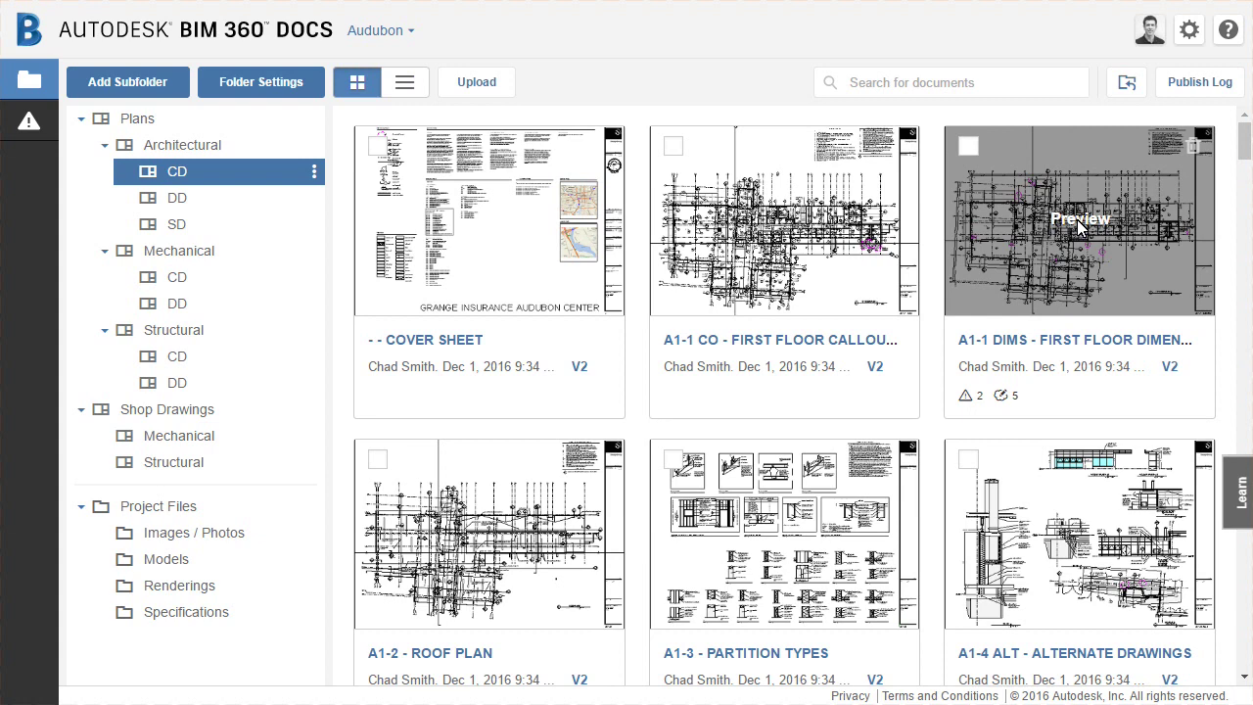
left_click(1079, 225)
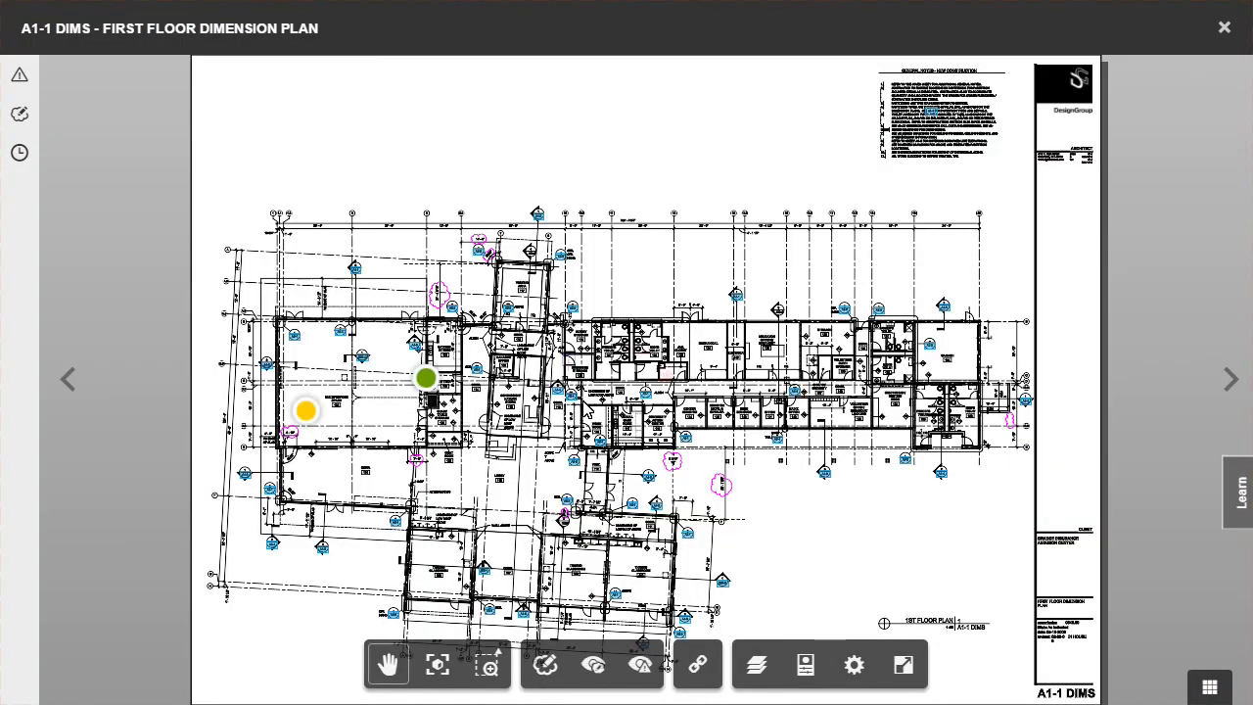
scroll(560, 415, "up", 3)
scroll(556, 419, "up", 3)
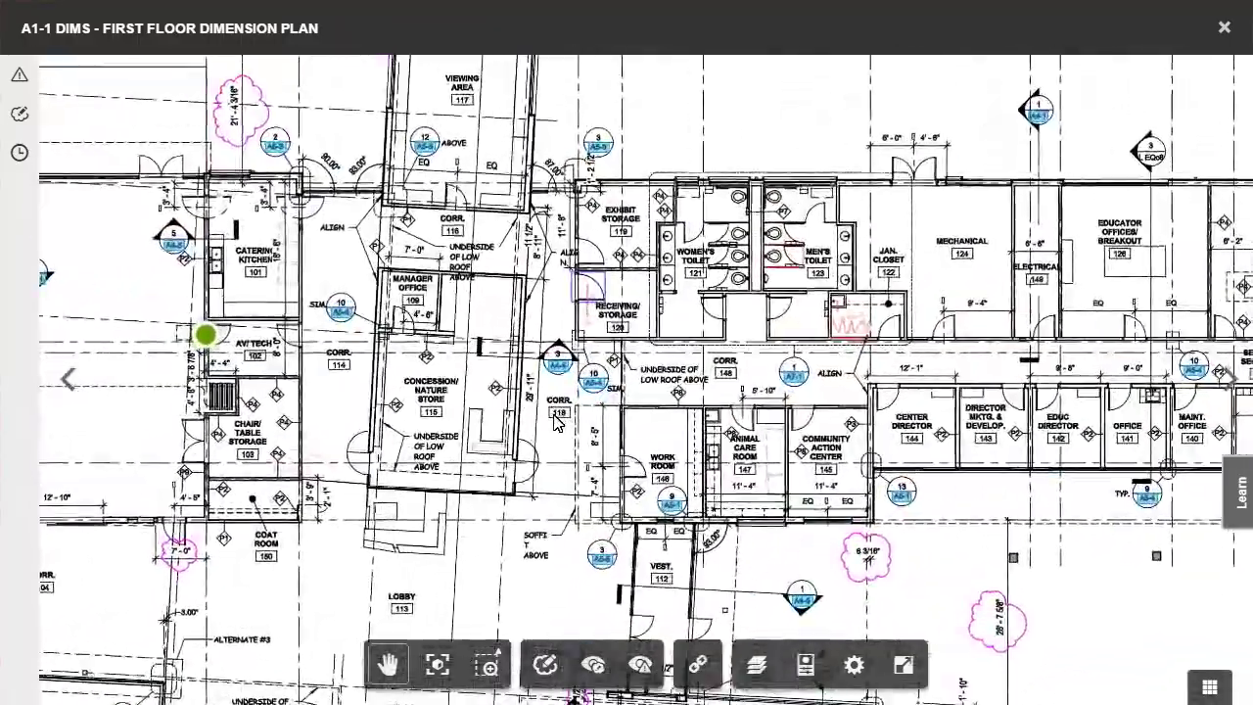
scroll(436, 323, "up", 5)
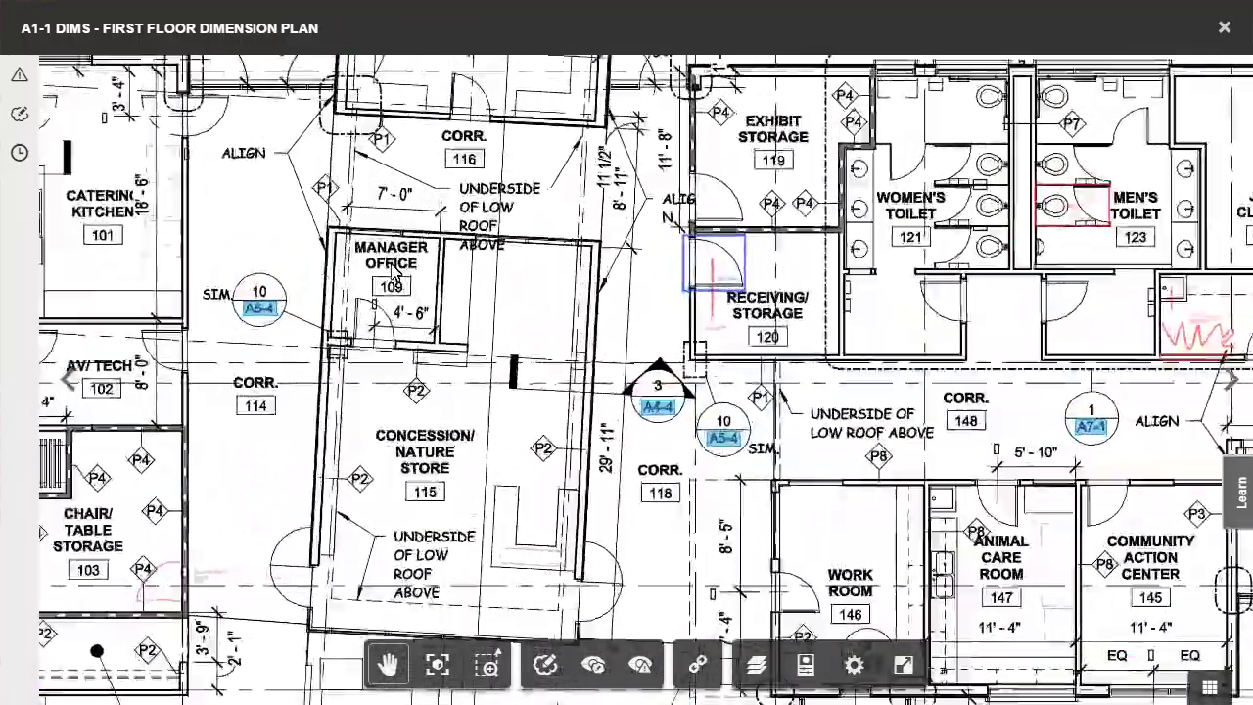
left_click_drag(496, 329, 583, 345)
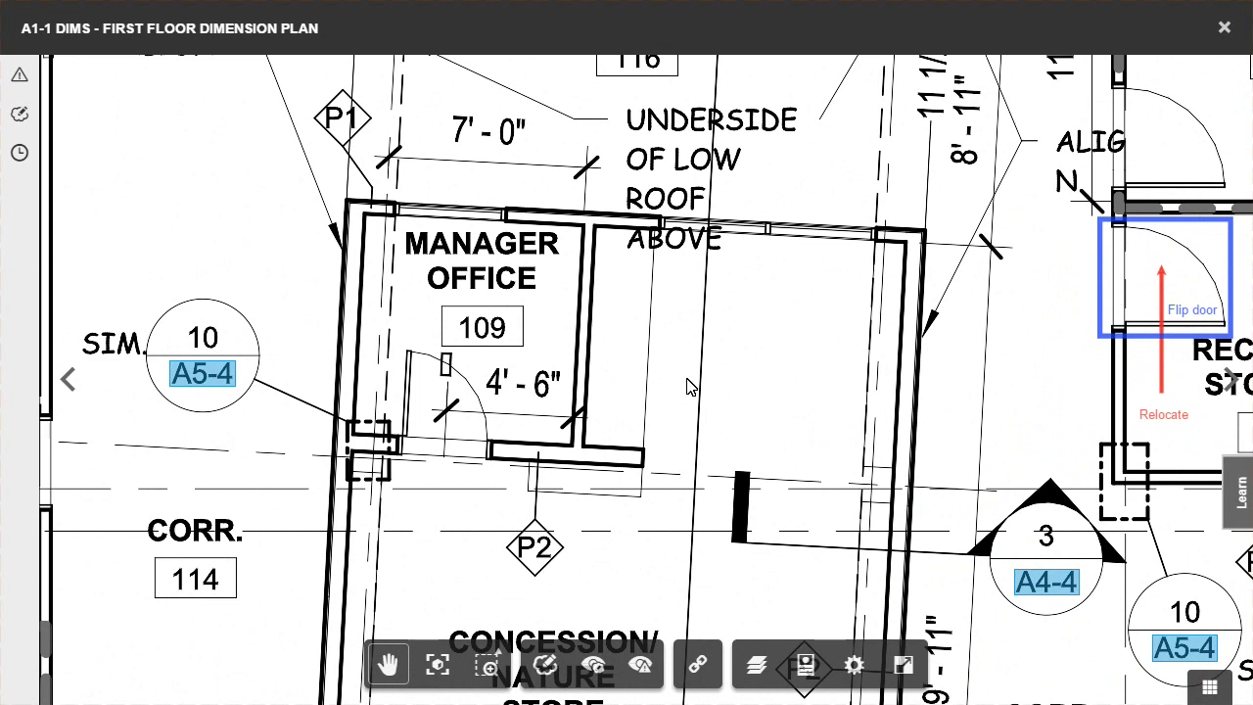
- Draw a thick red freehand markup line along the wall south of Manager Office 109
left_click(545, 669)
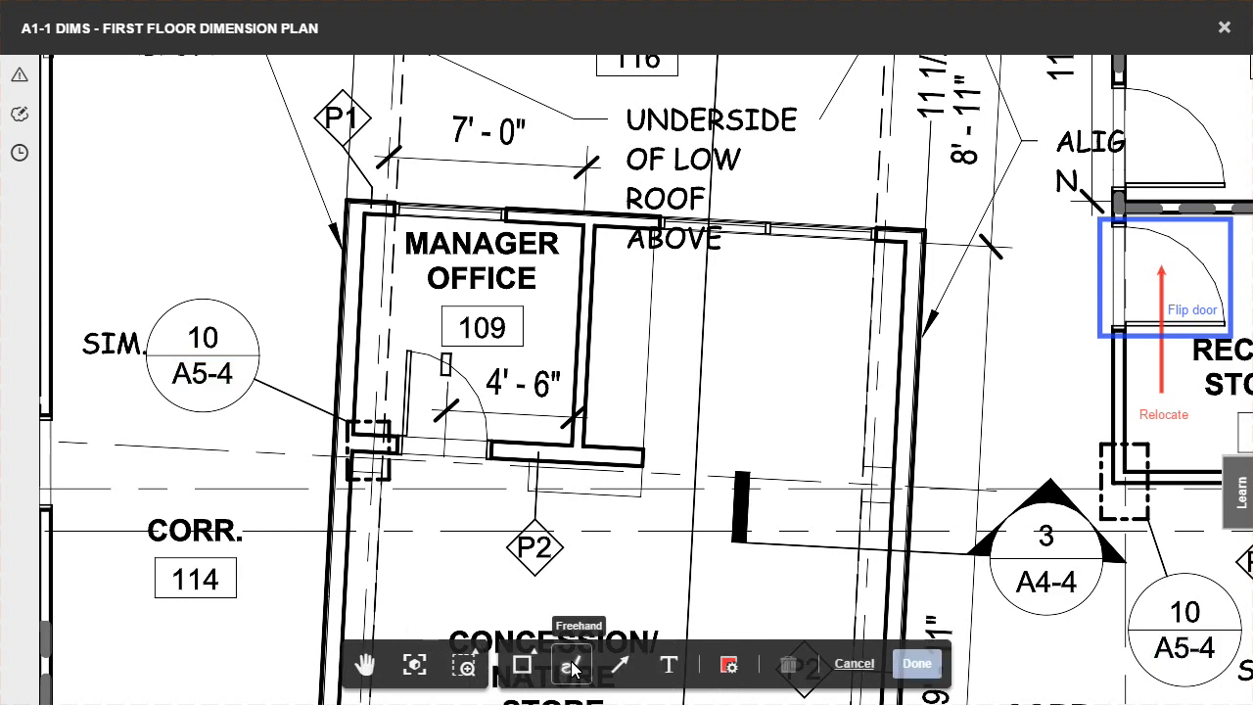
left_click(572, 666)
left_click(730, 665)
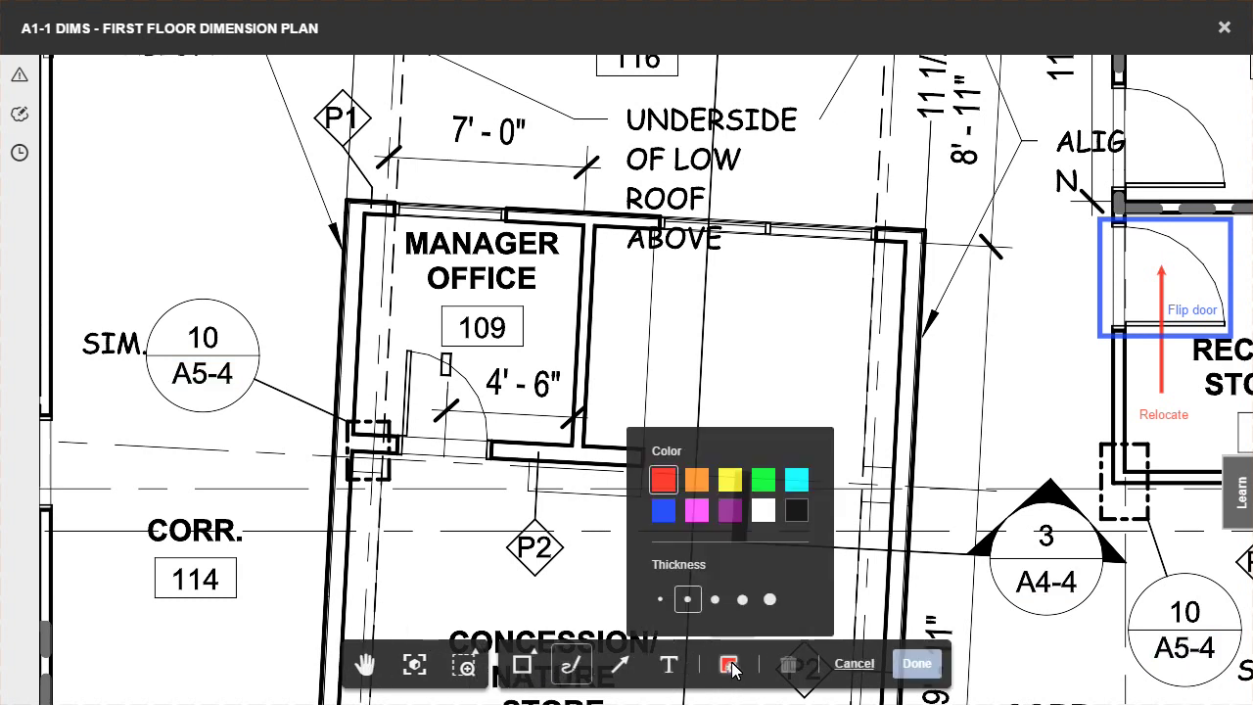
left_click(771, 598)
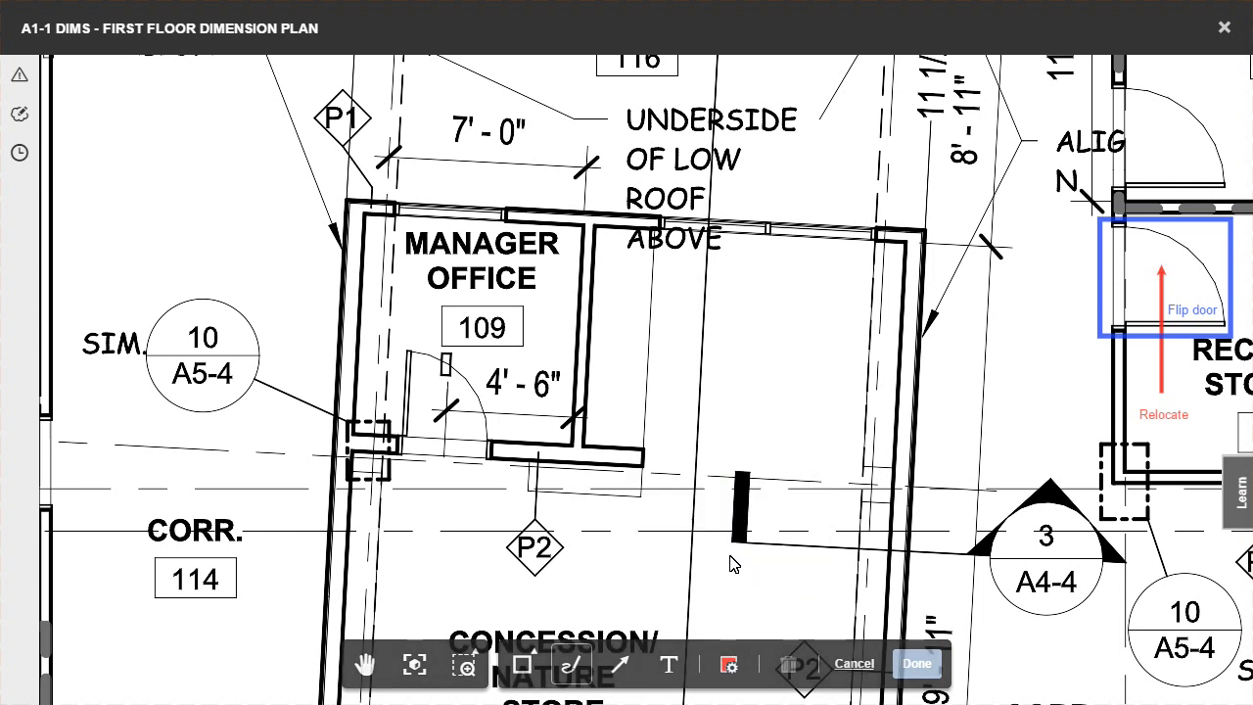
left_click_drag(644, 472, 894, 477)
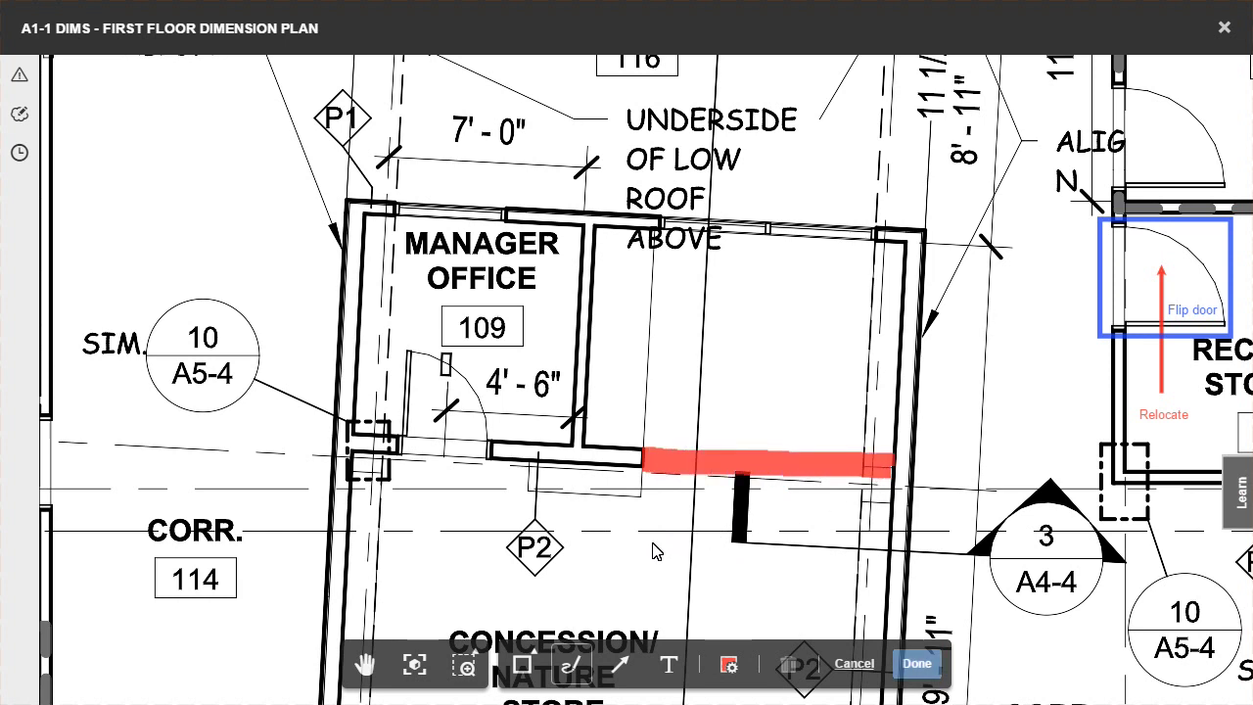
- Add the text note 'Close to create new room' above the red line, wrapped onto two lines
left_click(670, 665)
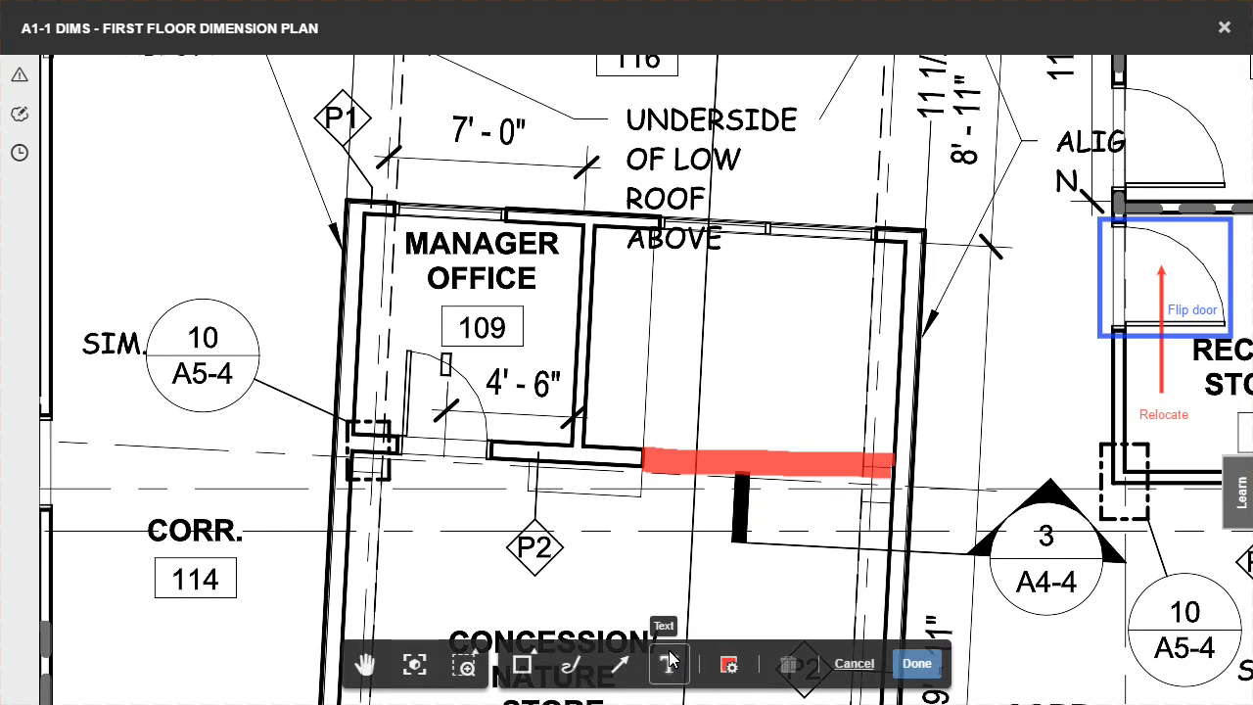
left_click(659, 409)
type("Close to cre")
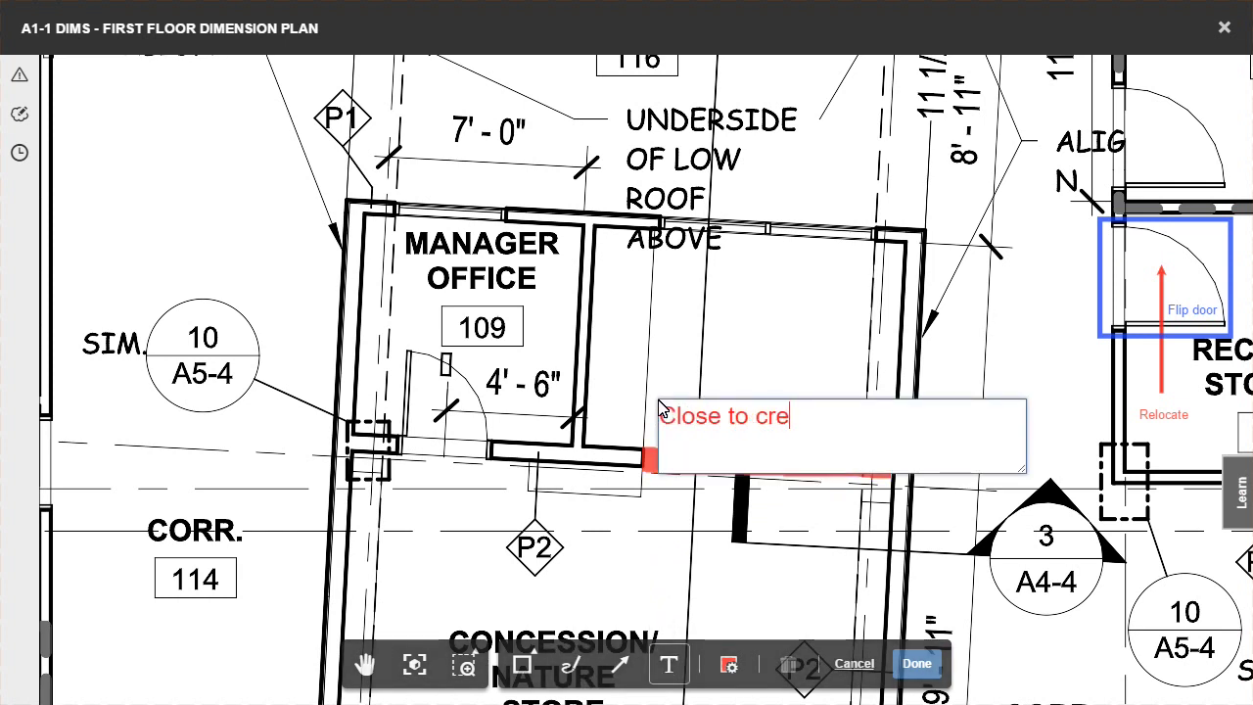
type("ate new room")
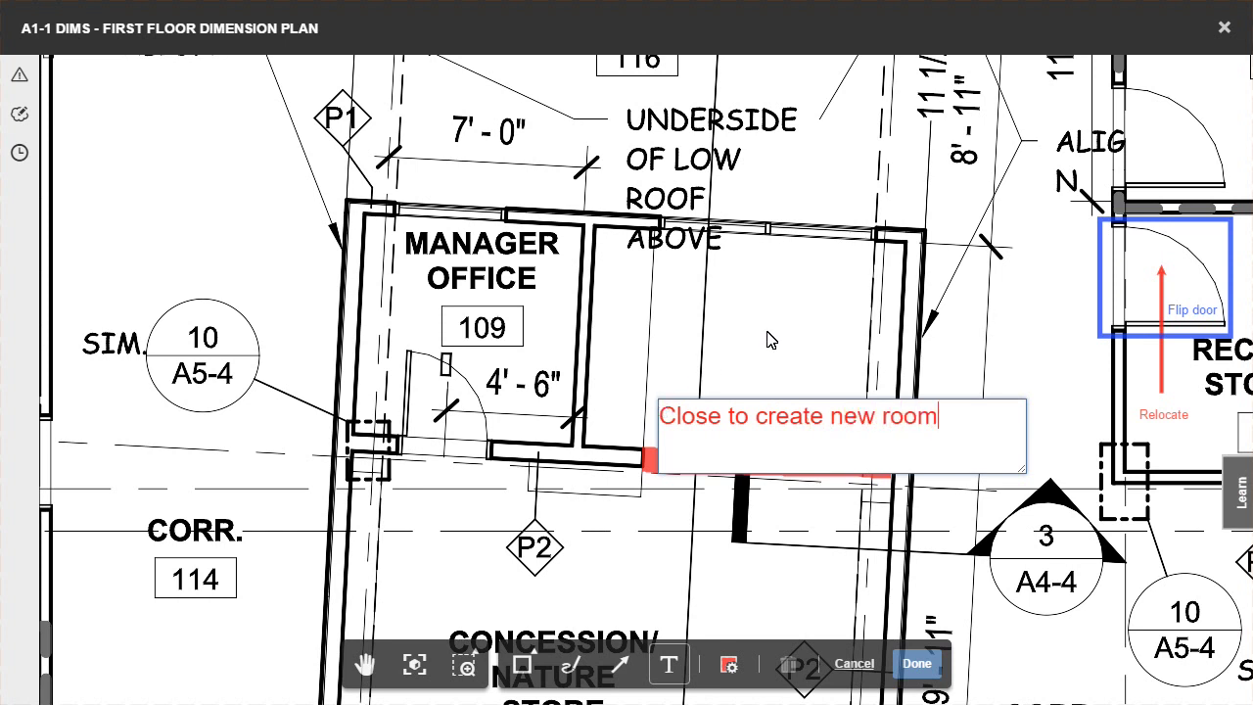
left_click(773, 342)
left_click(857, 438)
left_click_drag(1043, 435, 887, 405)
left_click(811, 328)
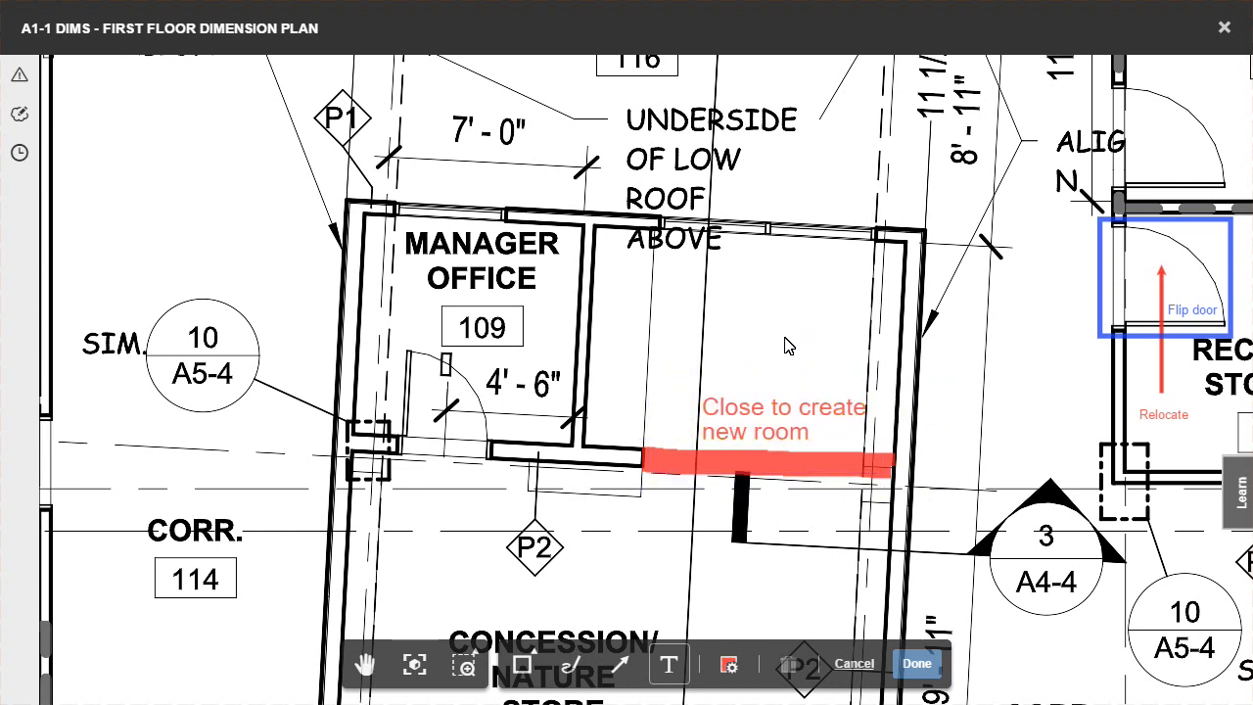
- Extend the note with ', add new door', nudge it upward, and save the markup
left_click(537, 660)
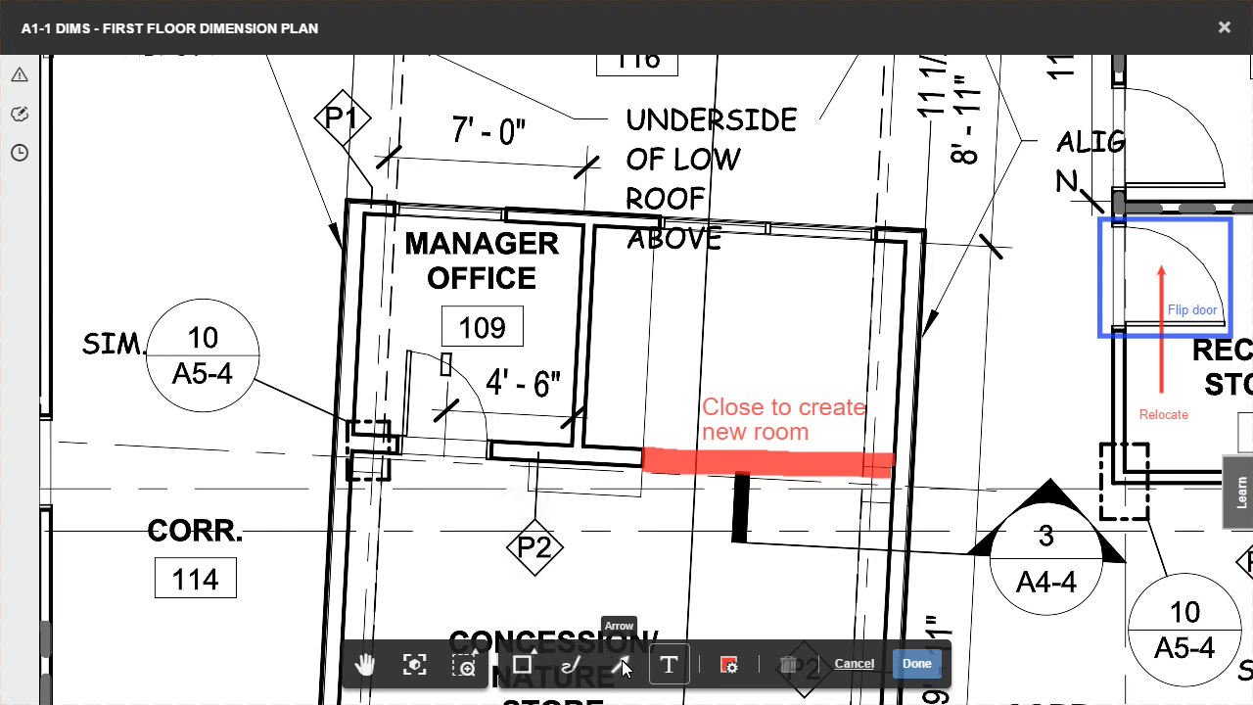
left_click(803, 438)
left_click(827, 441)
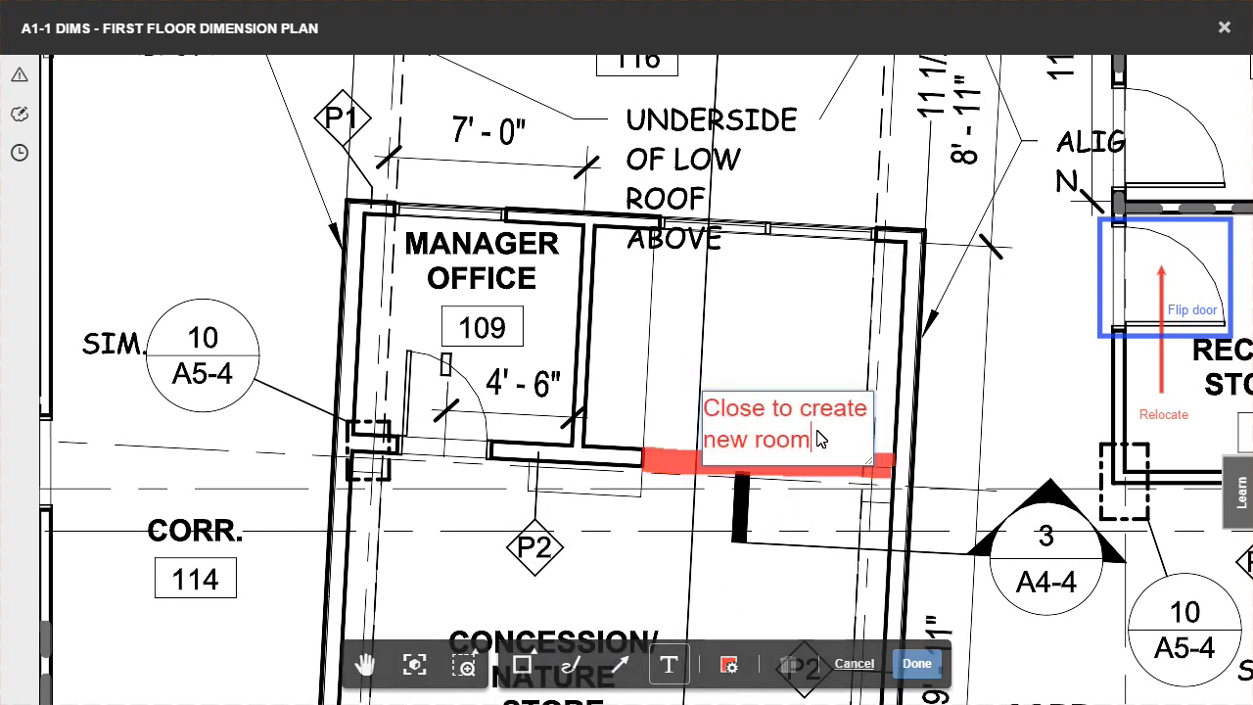
type(", add new door")
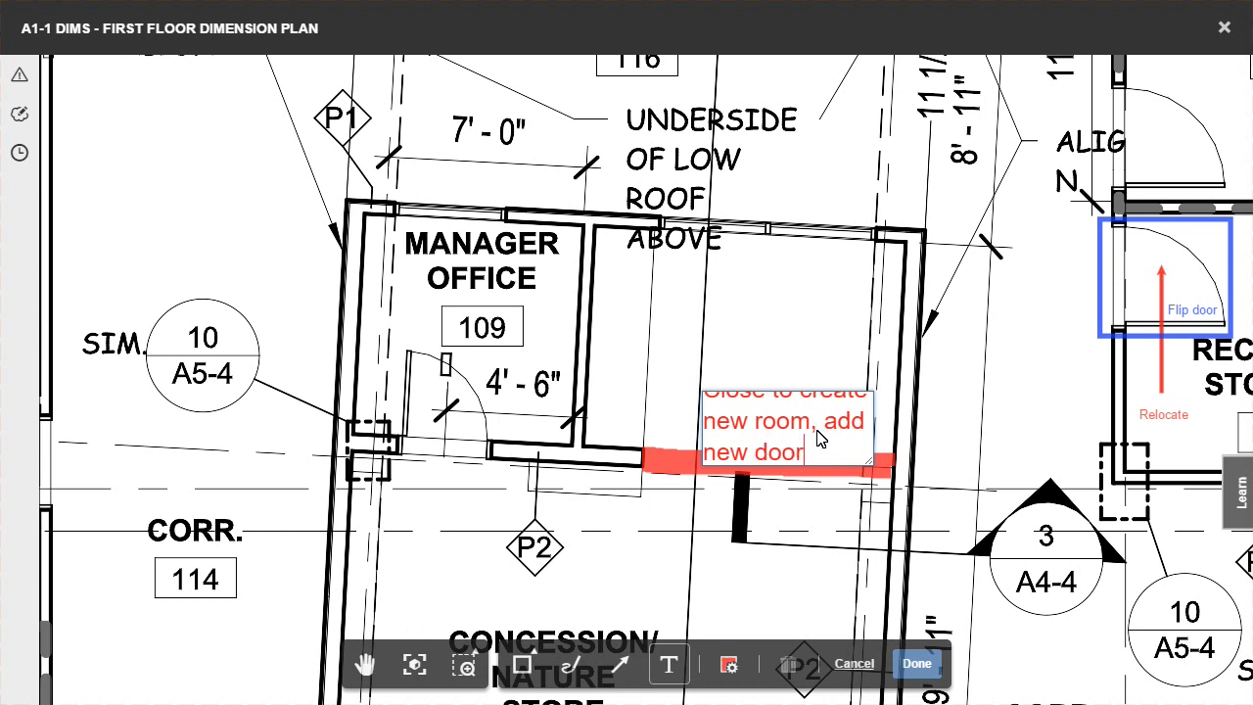
left_click(815, 360)
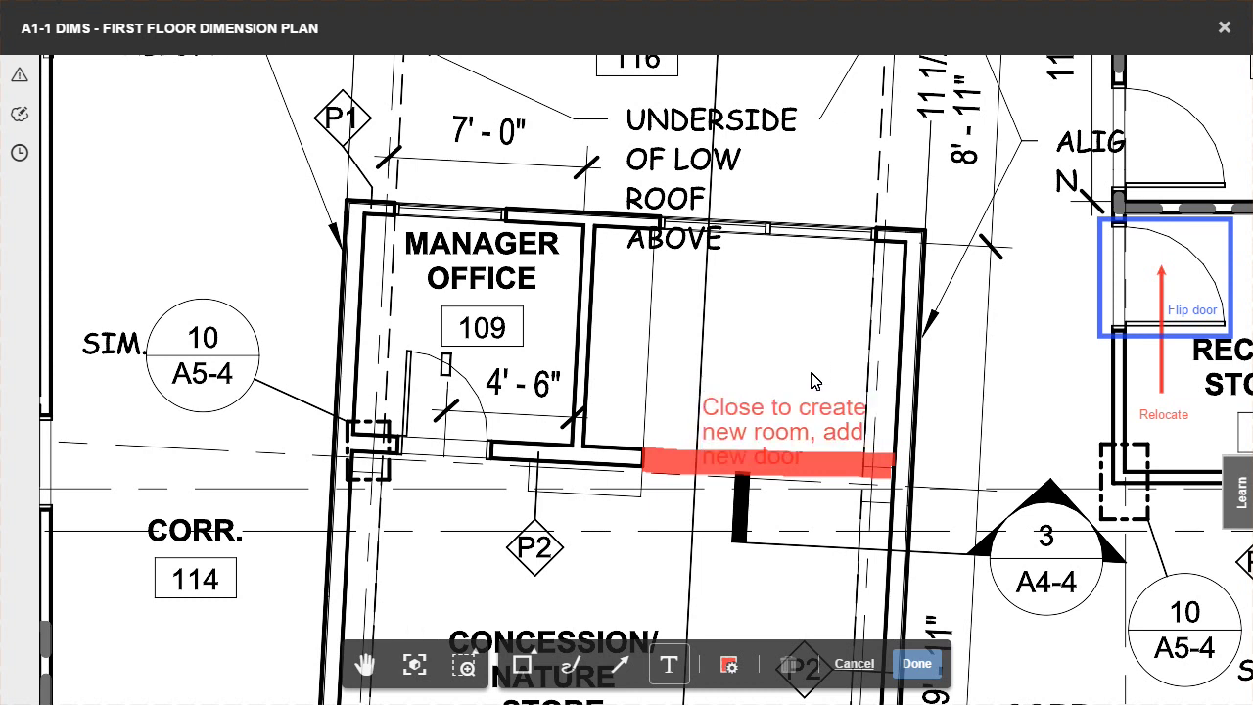
left_click_drag(811, 413, 811, 389)
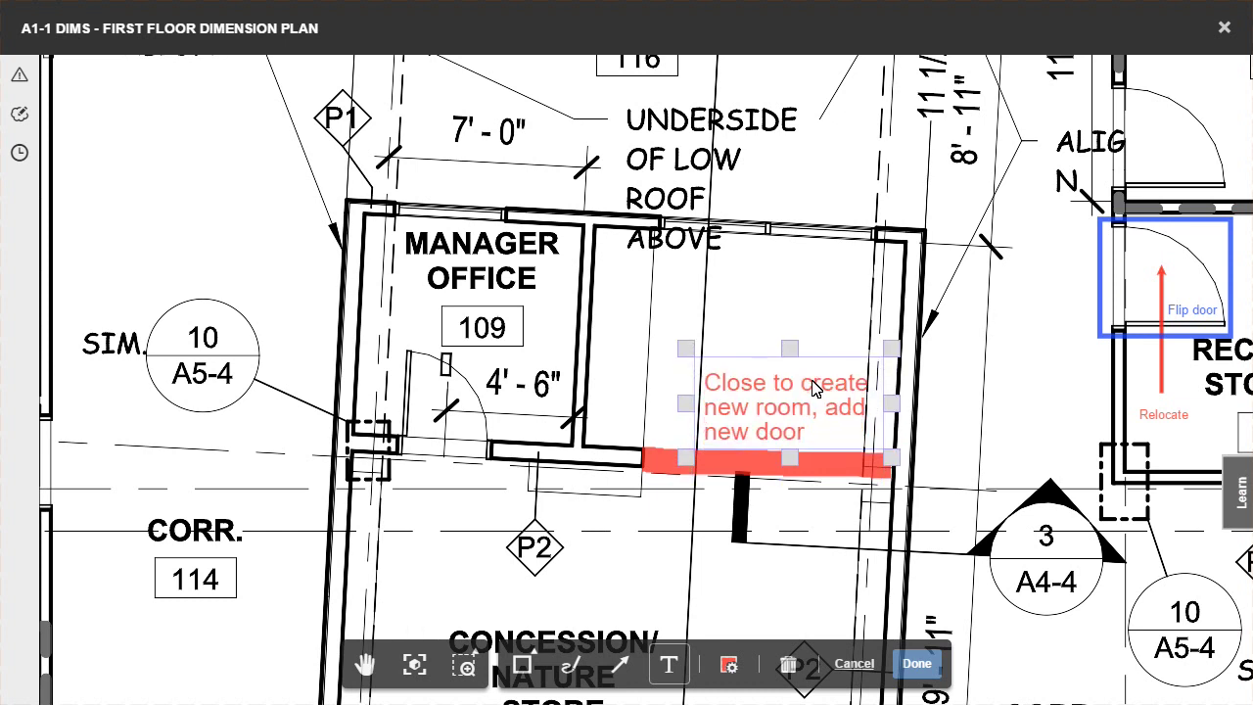
left_click(791, 289)
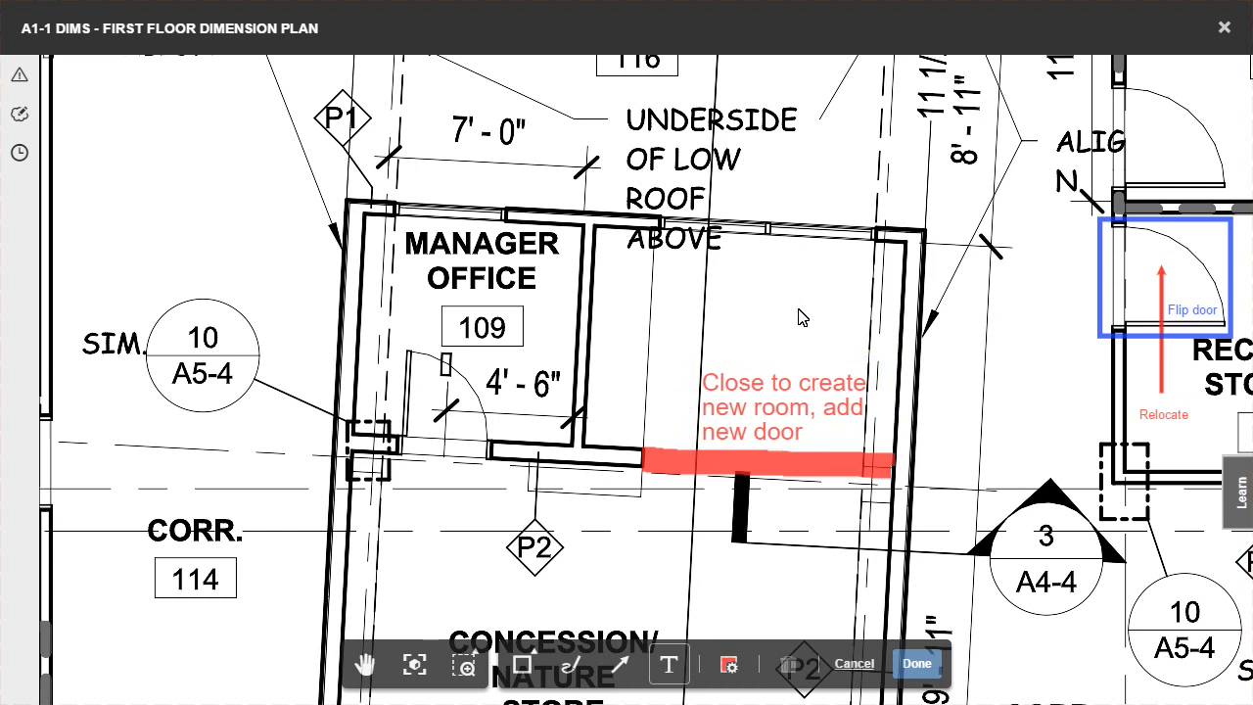
left_click(915, 665)
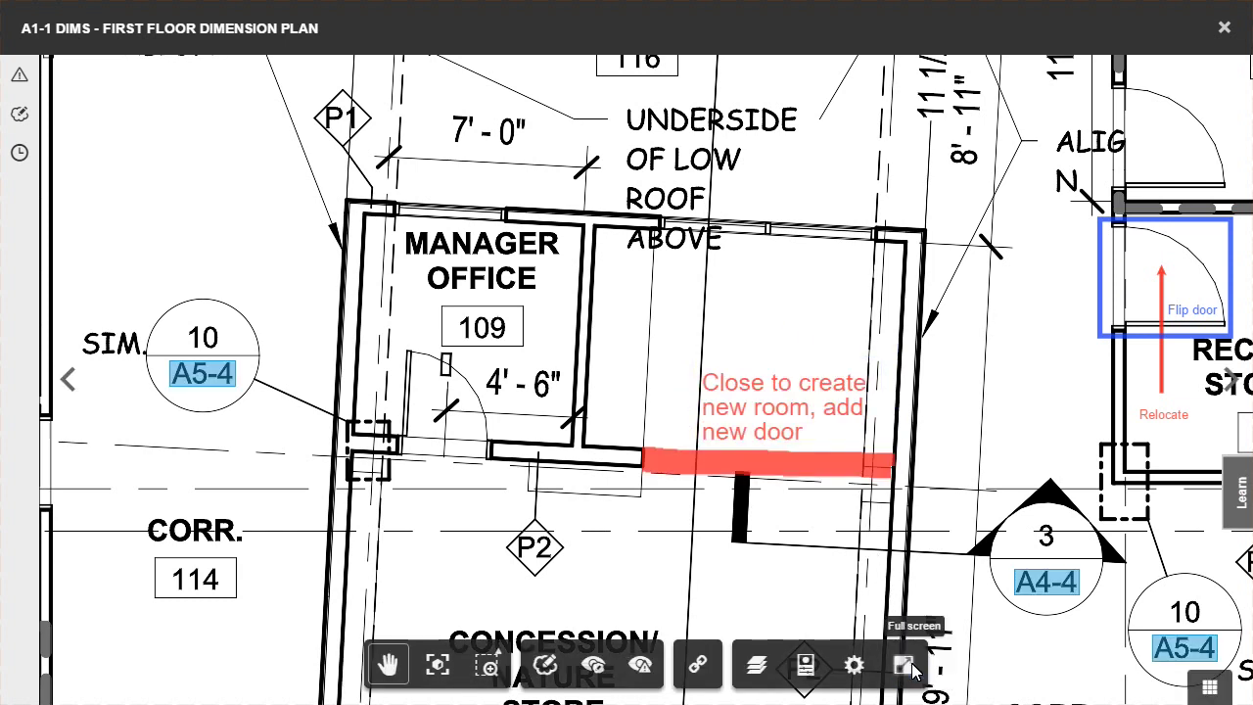
- In the Markups panel, keep the new markup Open and scroll through the remaining markups
left_click(19, 117)
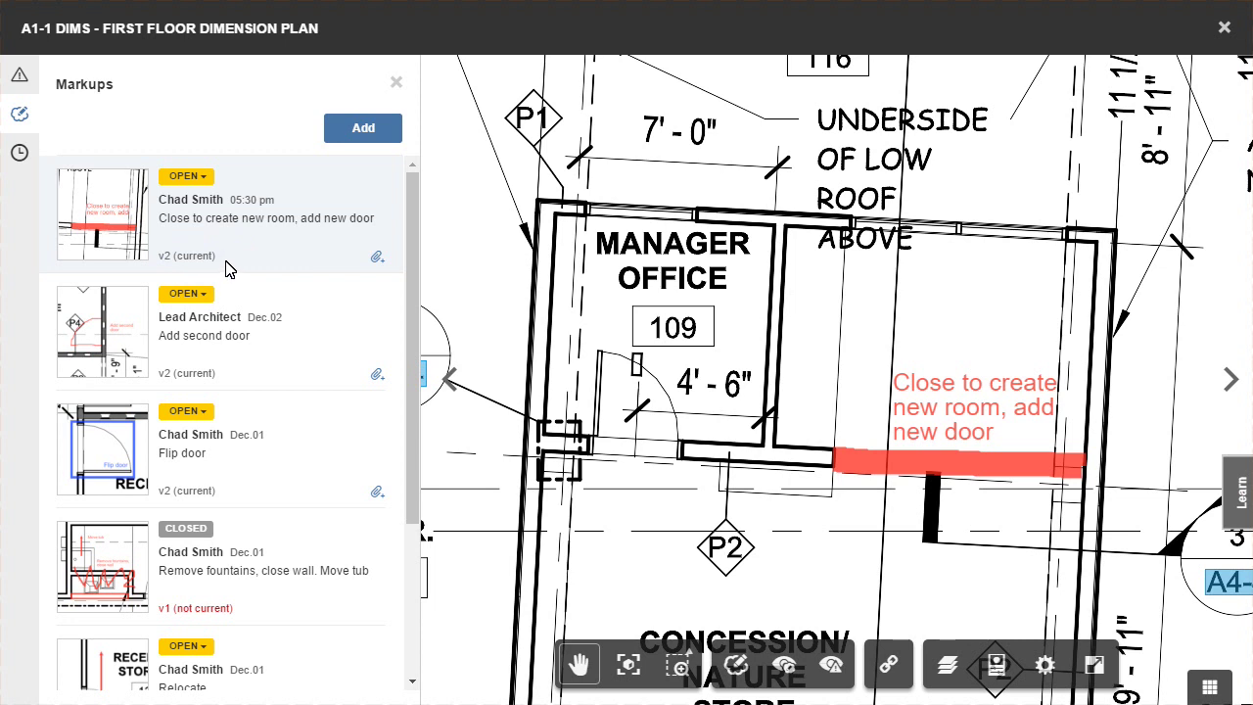
left_click(203, 180)
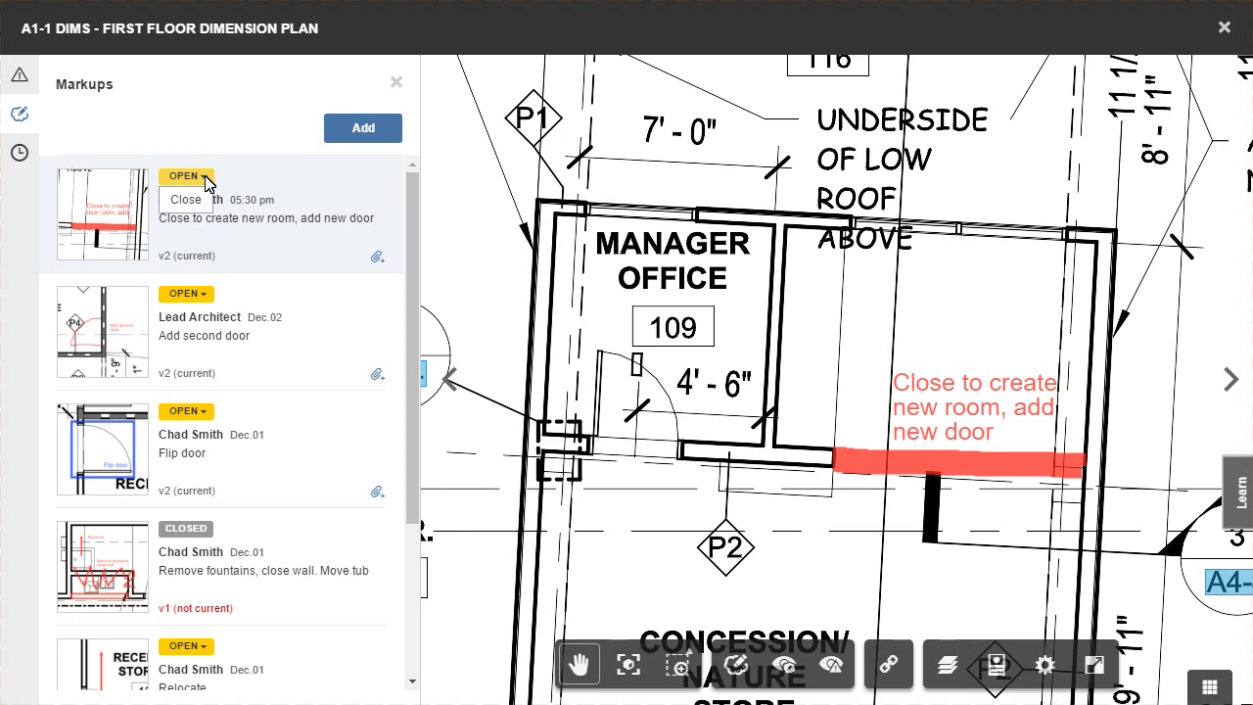
left_click(204, 177)
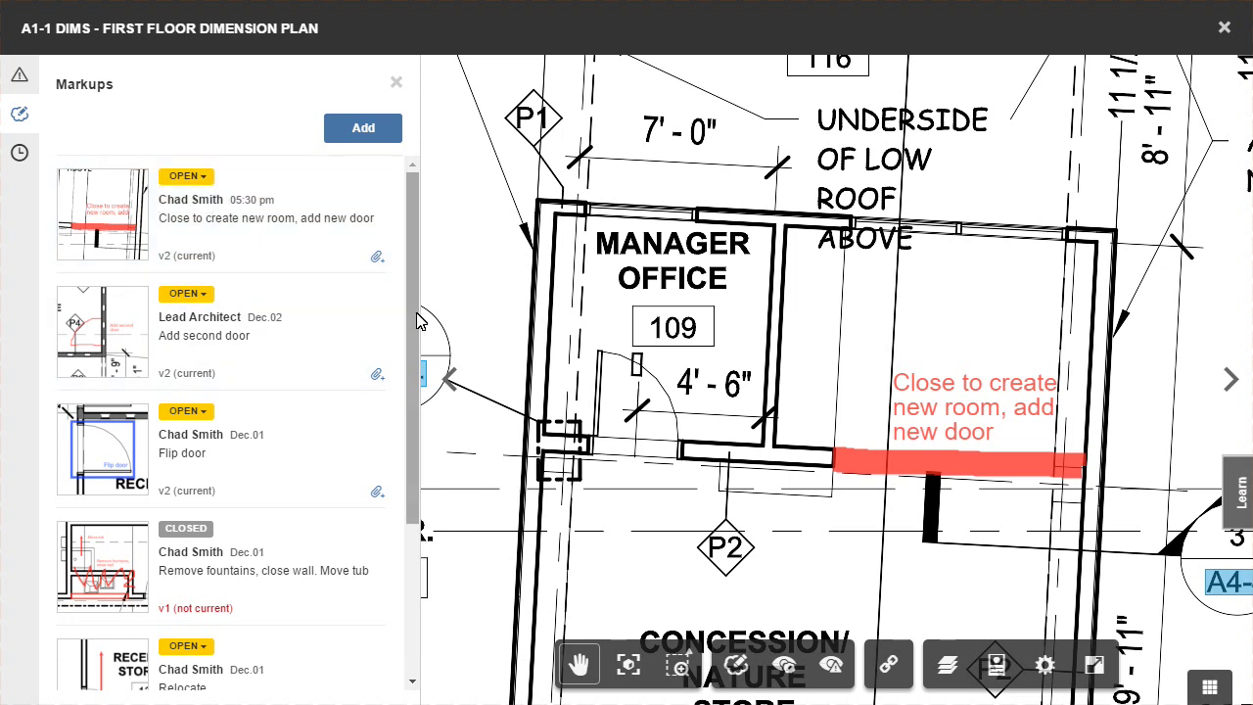
left_click_drag(417, 321, 427, 499)
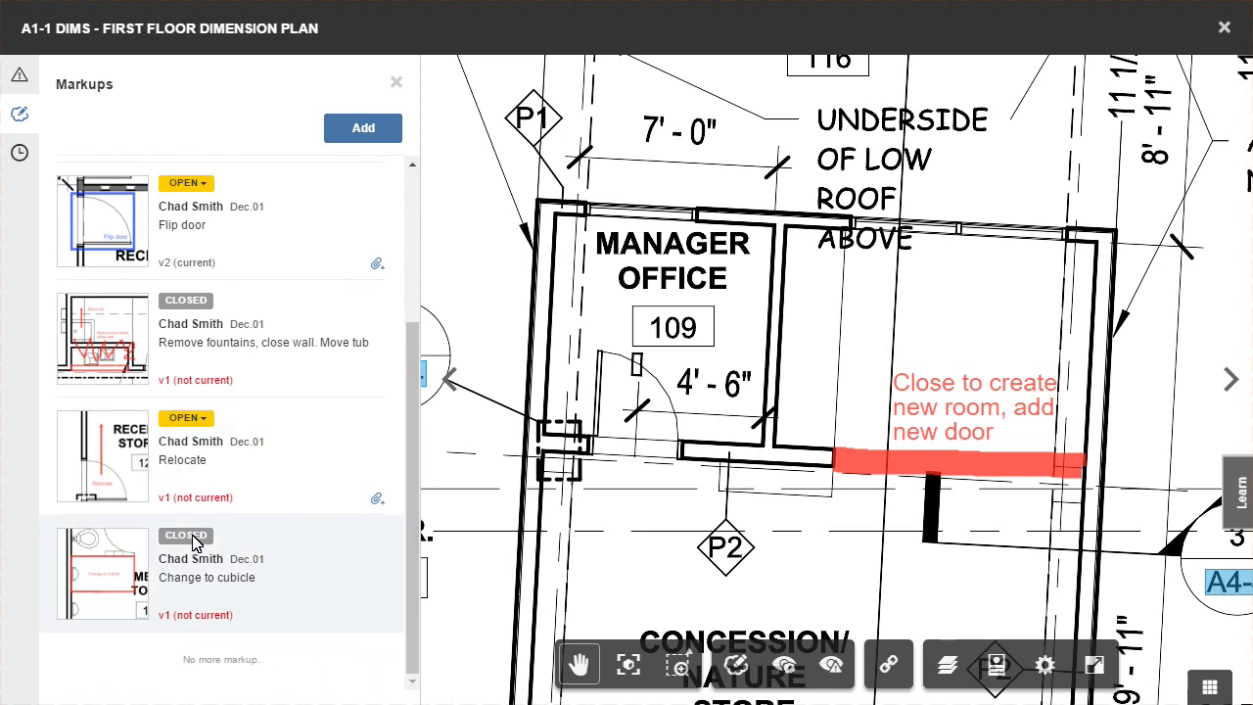
- Show the sheet's Issues list and zoom in on Work Room 146
left_click(29, 82)
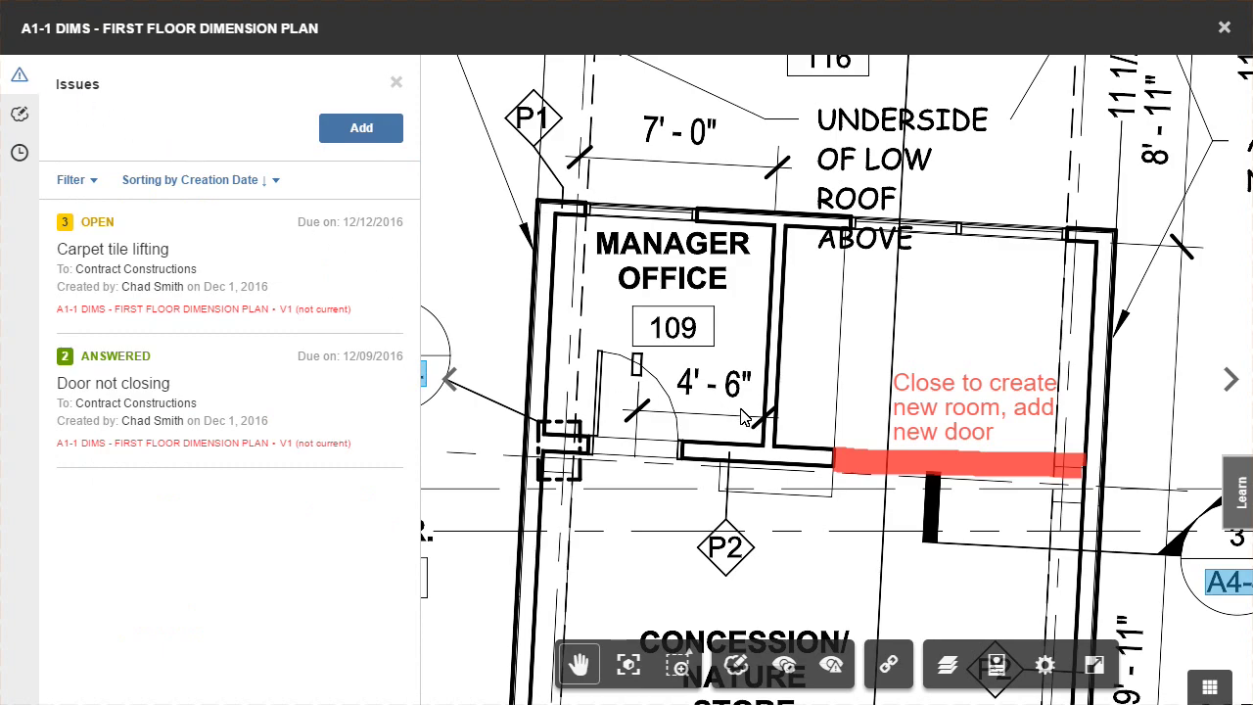
scroll(741, 416, "down", 4)
mouse_move(1068, 520)
left_mouse_down()
mouse_move(791, 388)
mouse_move(744, 298)
left_mouse_up()
scroll(877, 452, "up", 1)
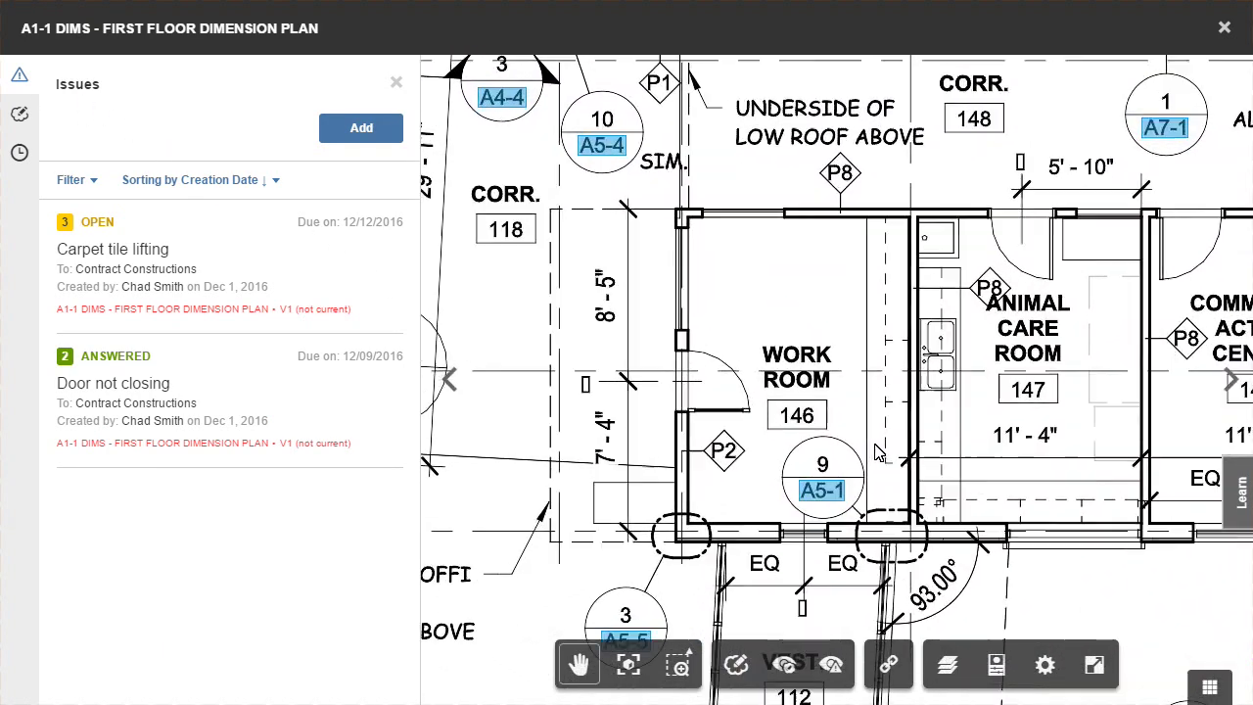
scroll(877, 453, "up", 2)
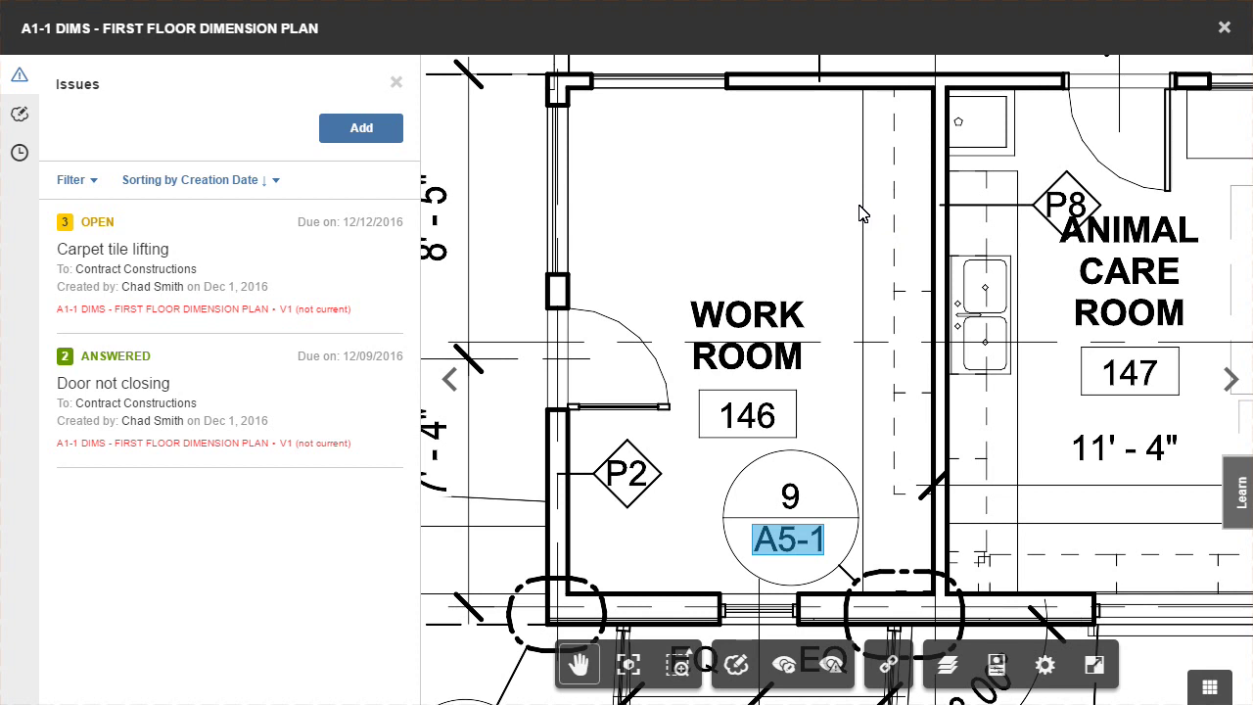
- Pin a new issue inside the Work Room, keeping its status as Draft
left_click(361, 128)
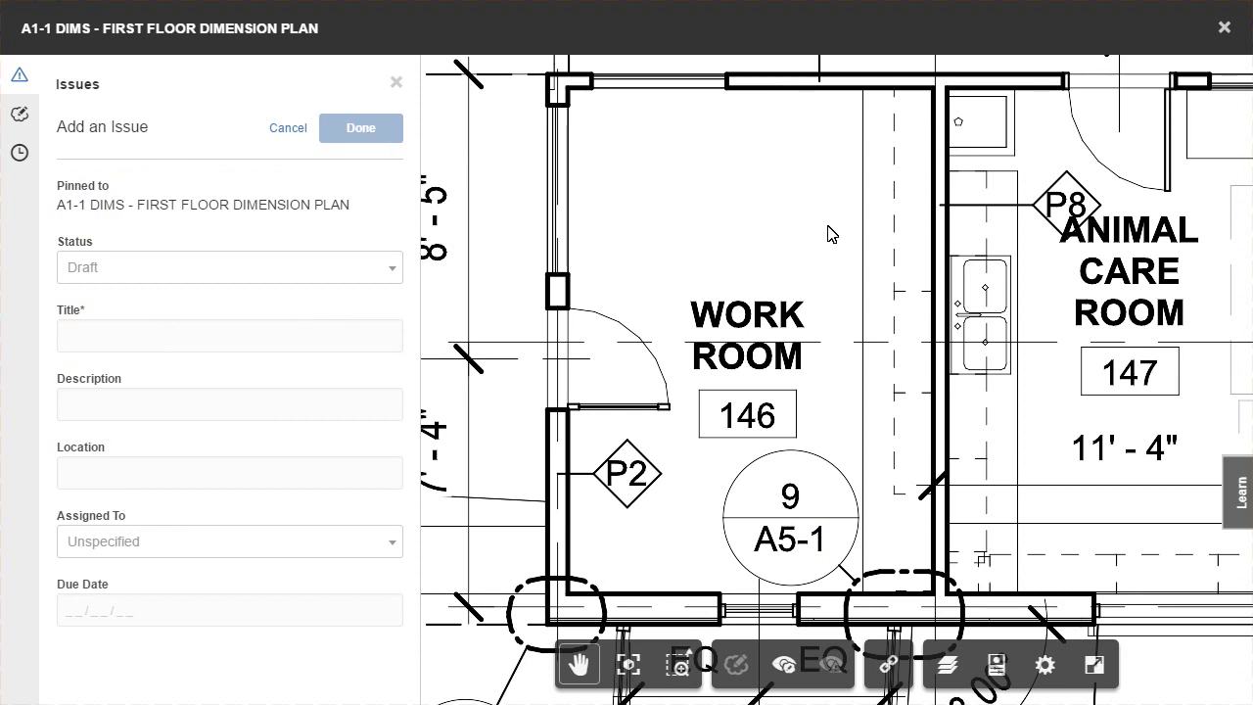
left_click(869, 195)
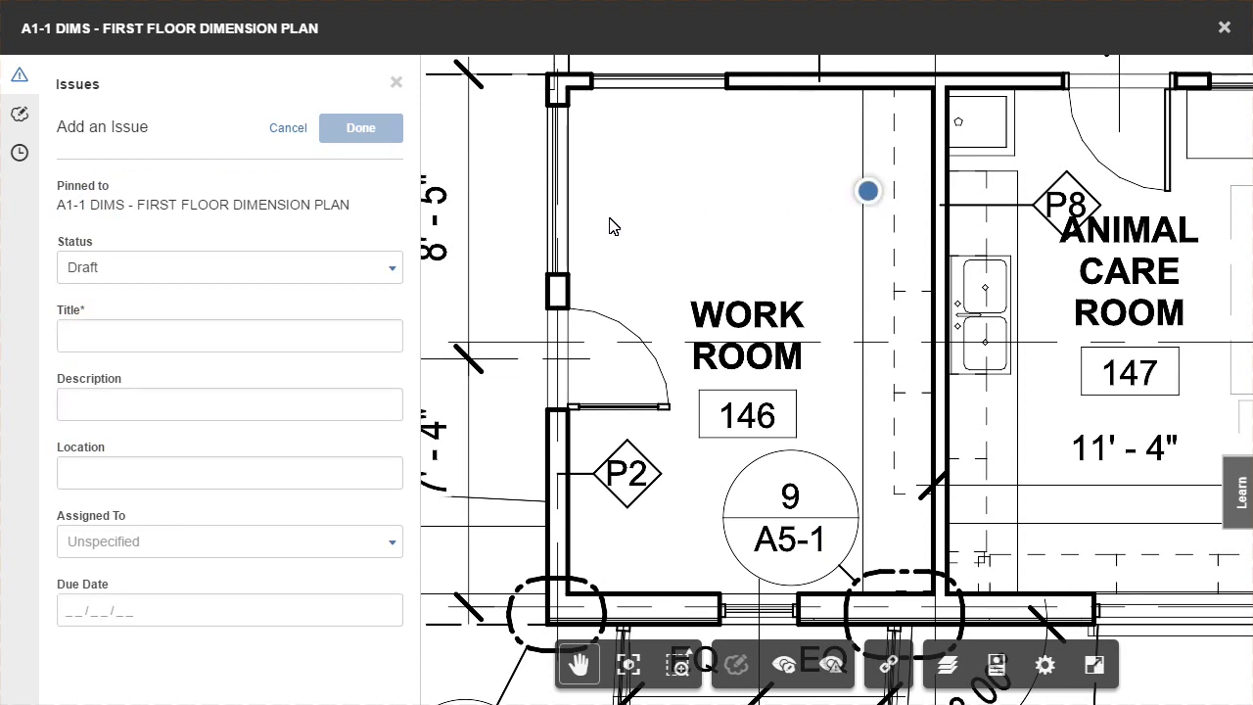
left_click(391, 268)
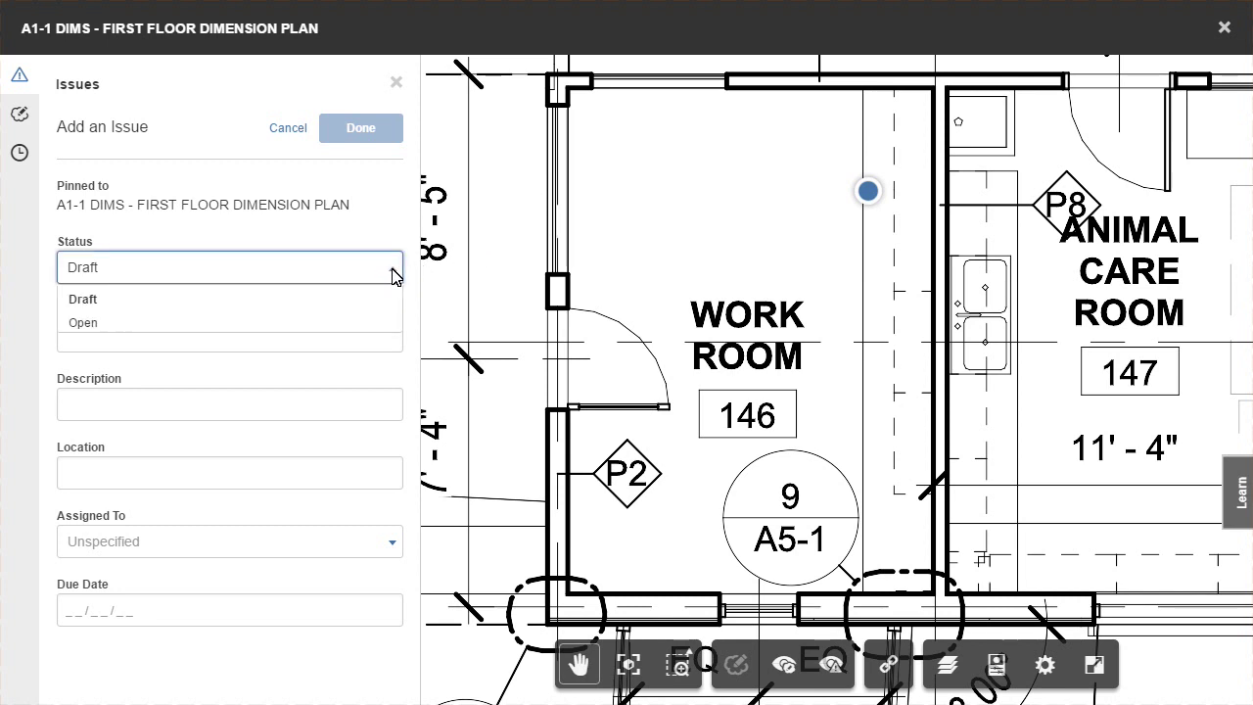
left_click(393, 275)
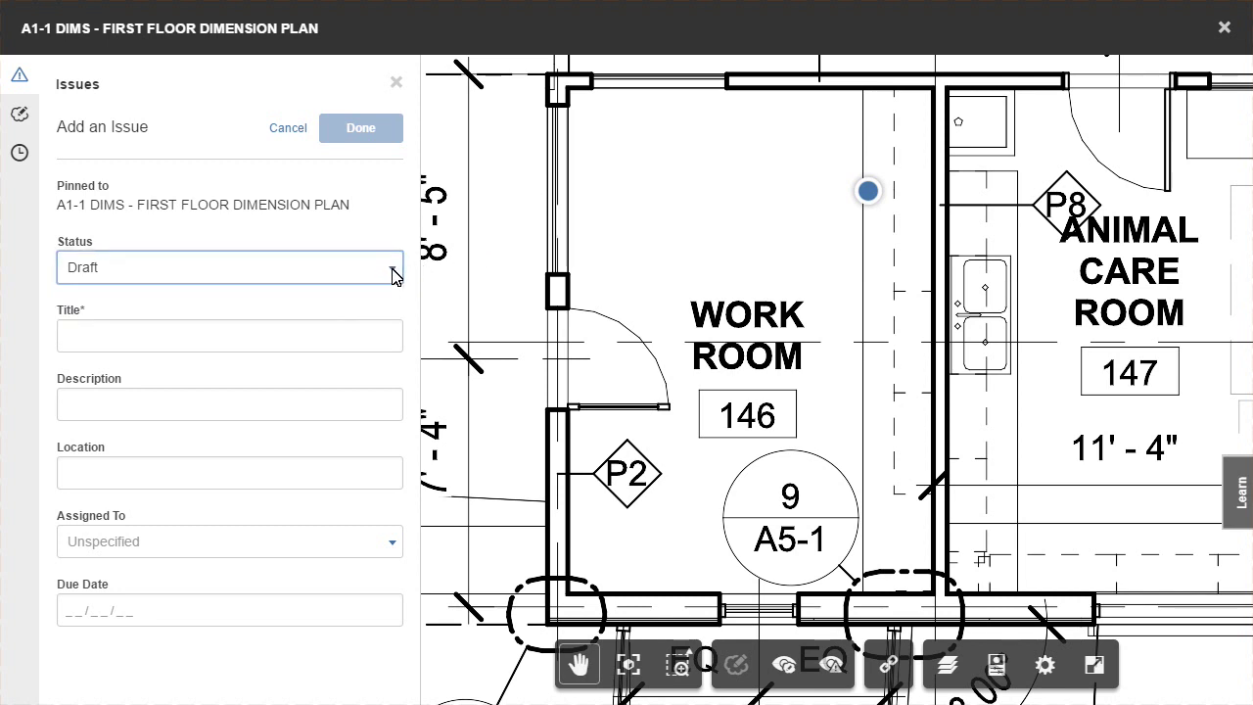
- Enter title 'Laminate issue', description 'Laminate not stuck to bench correctly', and location 'Work Room'
left_click(129, 340)
type("Laminate")
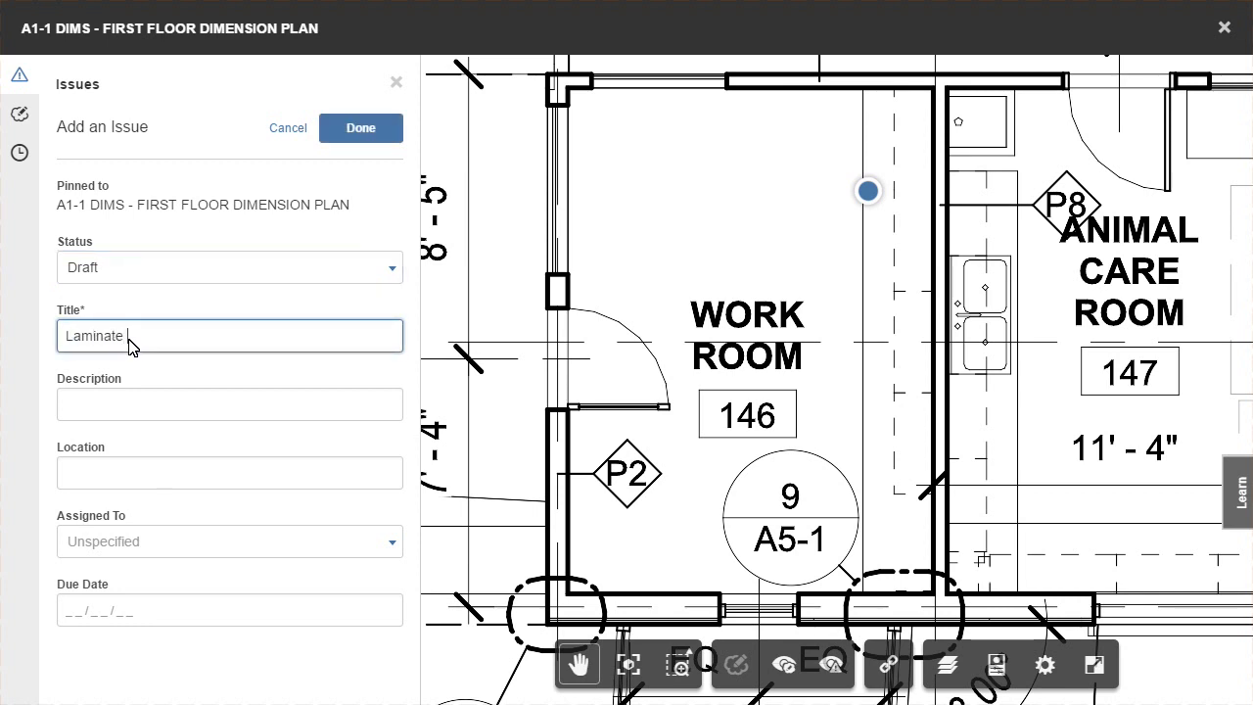
type(" issue")
left_click(119, 411)
type("Laminate not stuck to bench correctly")
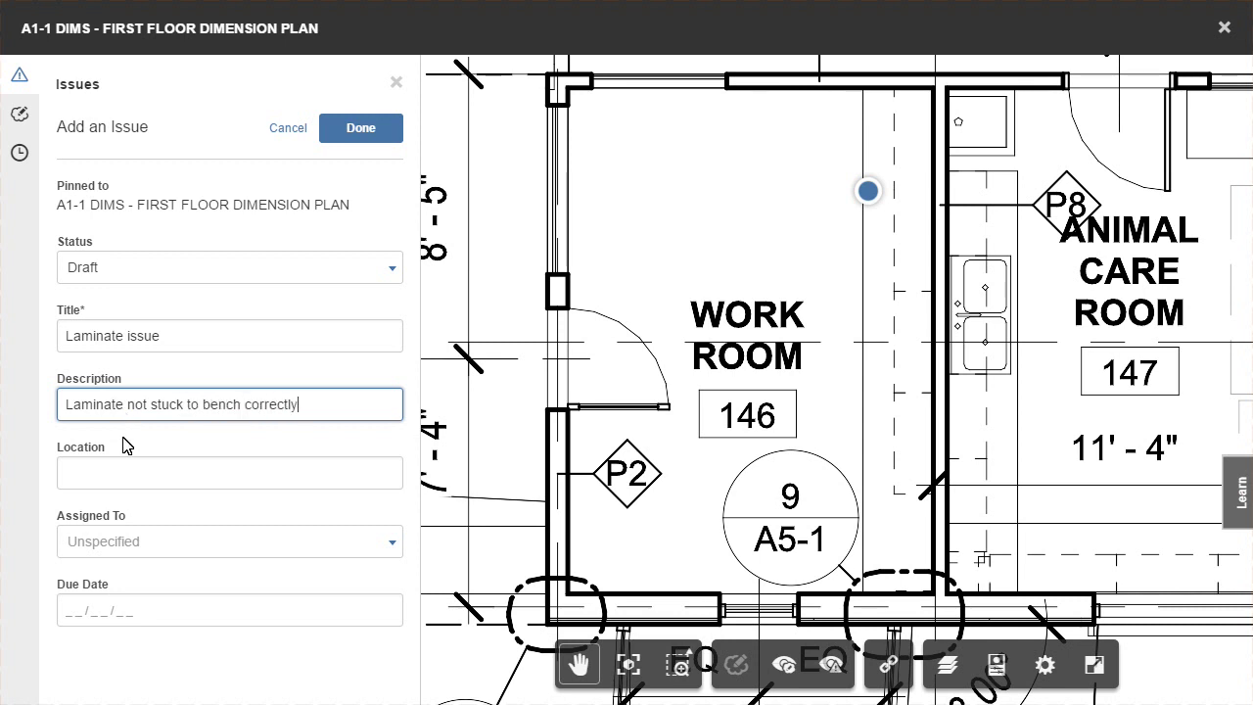
left_click(127, 474)
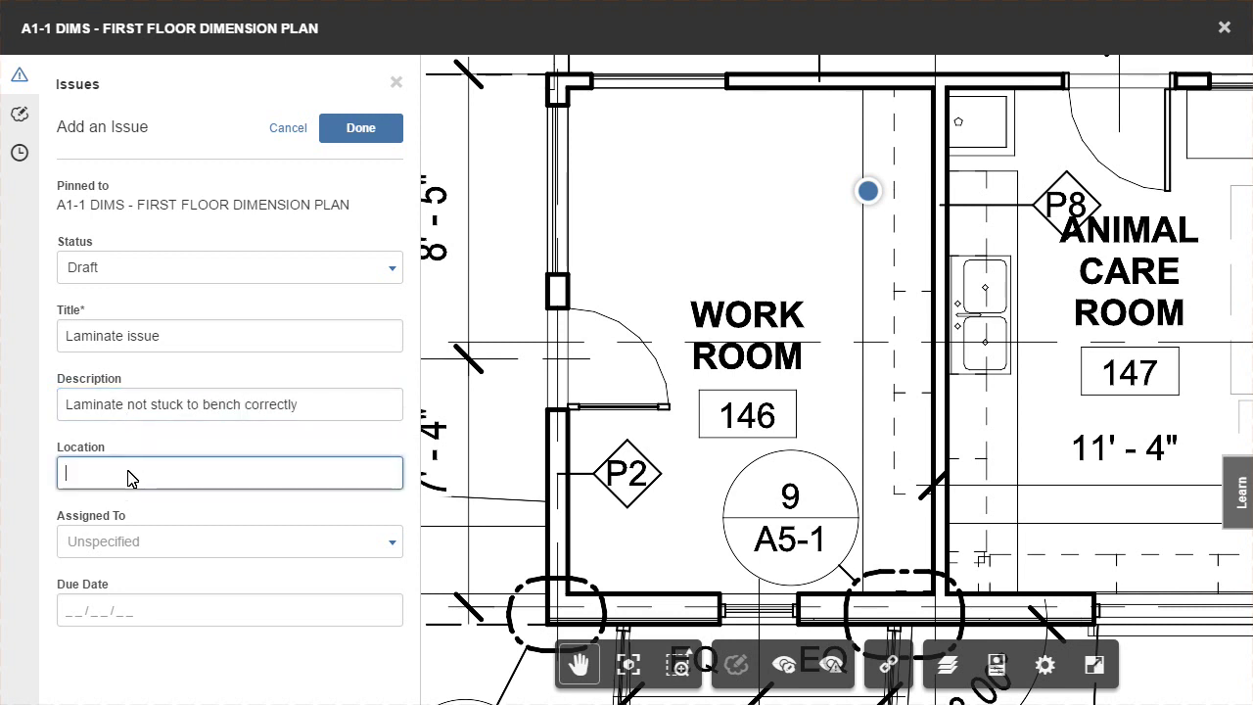
type("Work Room")
- Assign the issue to Contract Constructions with a due date of 12/13/2016
left_click(397, 551)
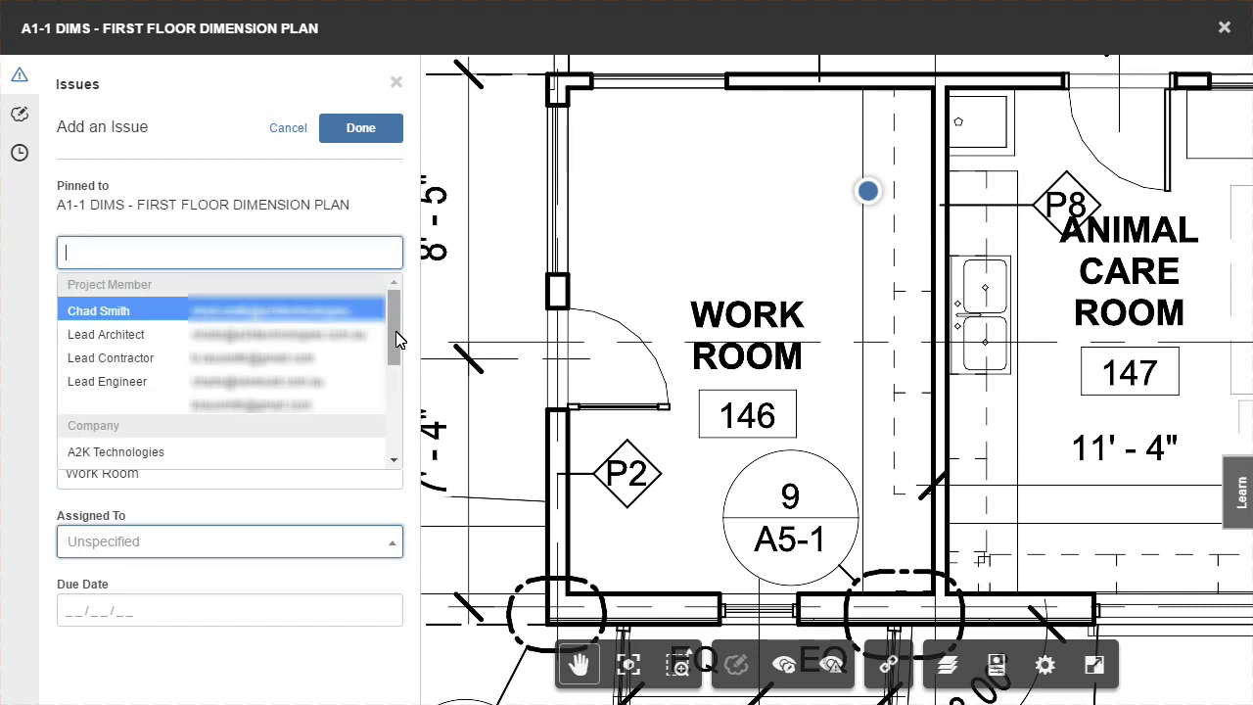
left_click_drag(400, 335, 402, 408)
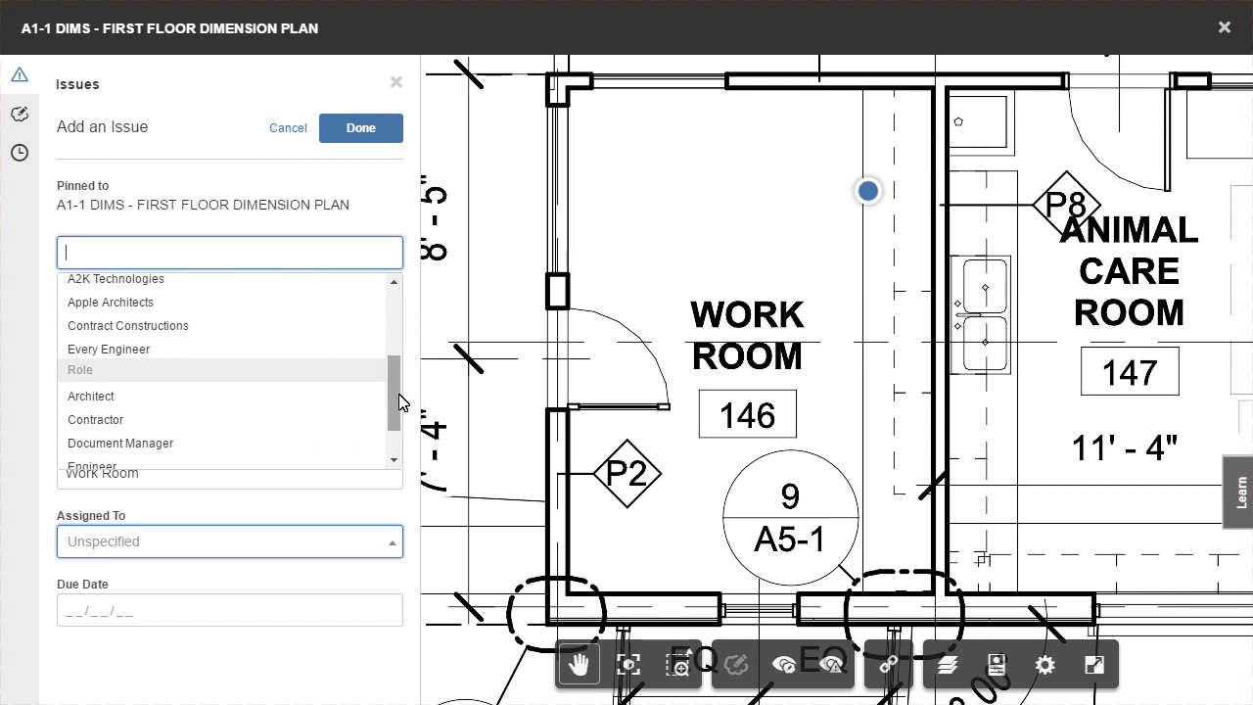
left_click(164, 325)
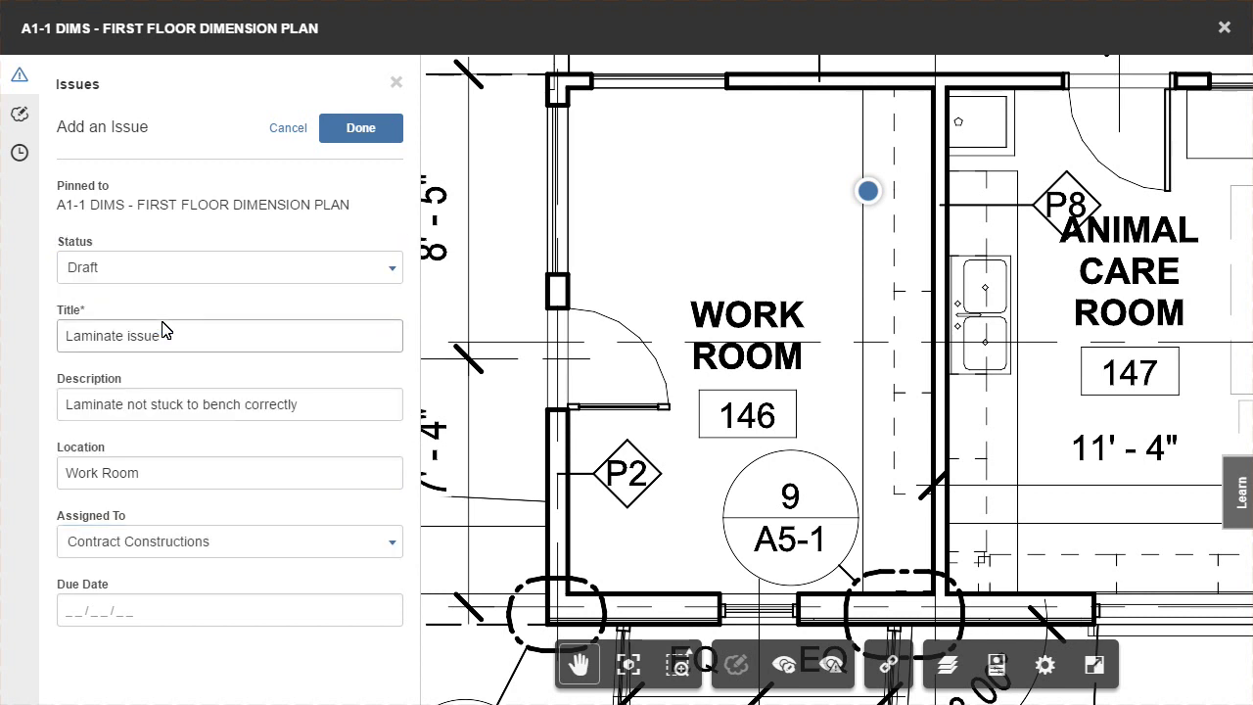
left_click(228, 612)
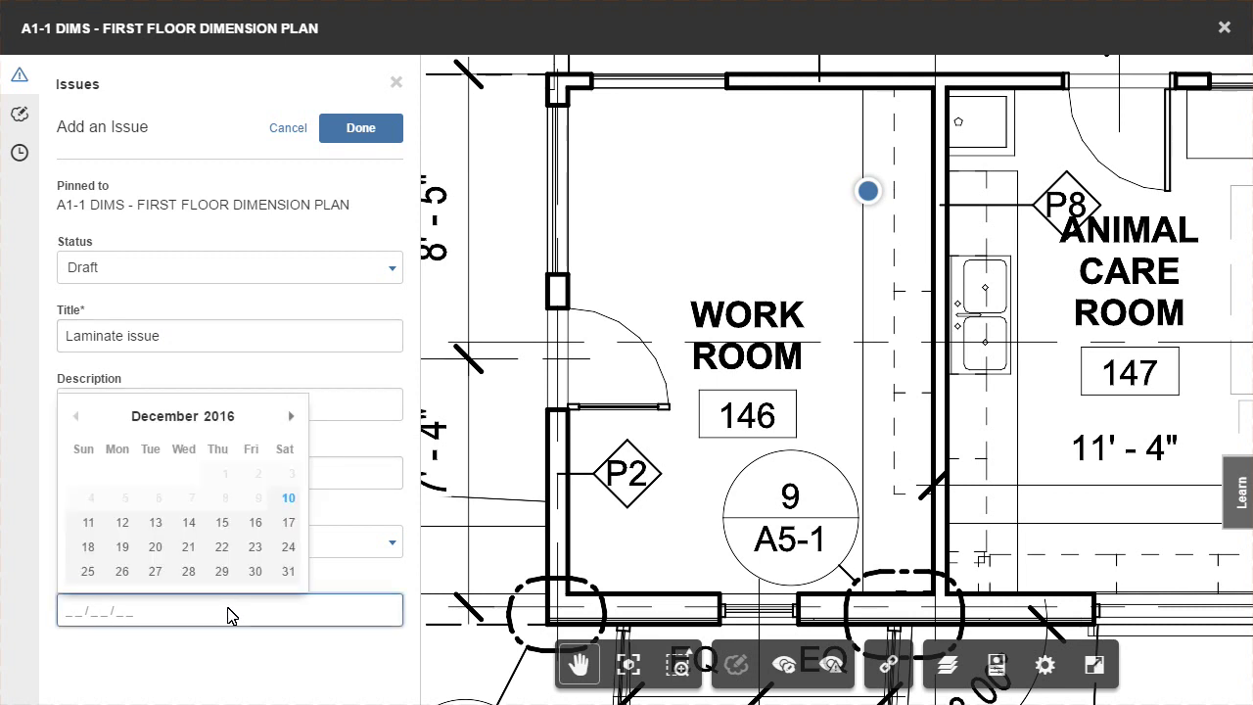
left_click(155, 522)
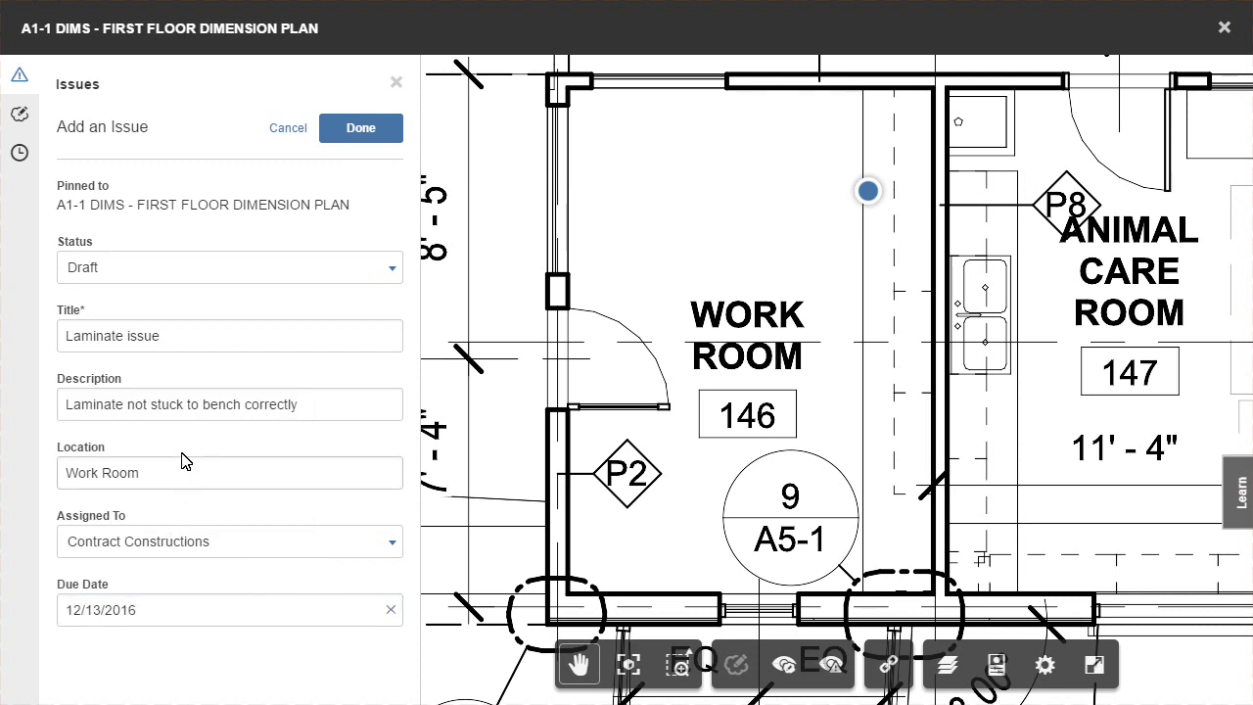
- Save Laminate issue #6, change its status from Draft to Open, and return to the list
left_click(362, 131)
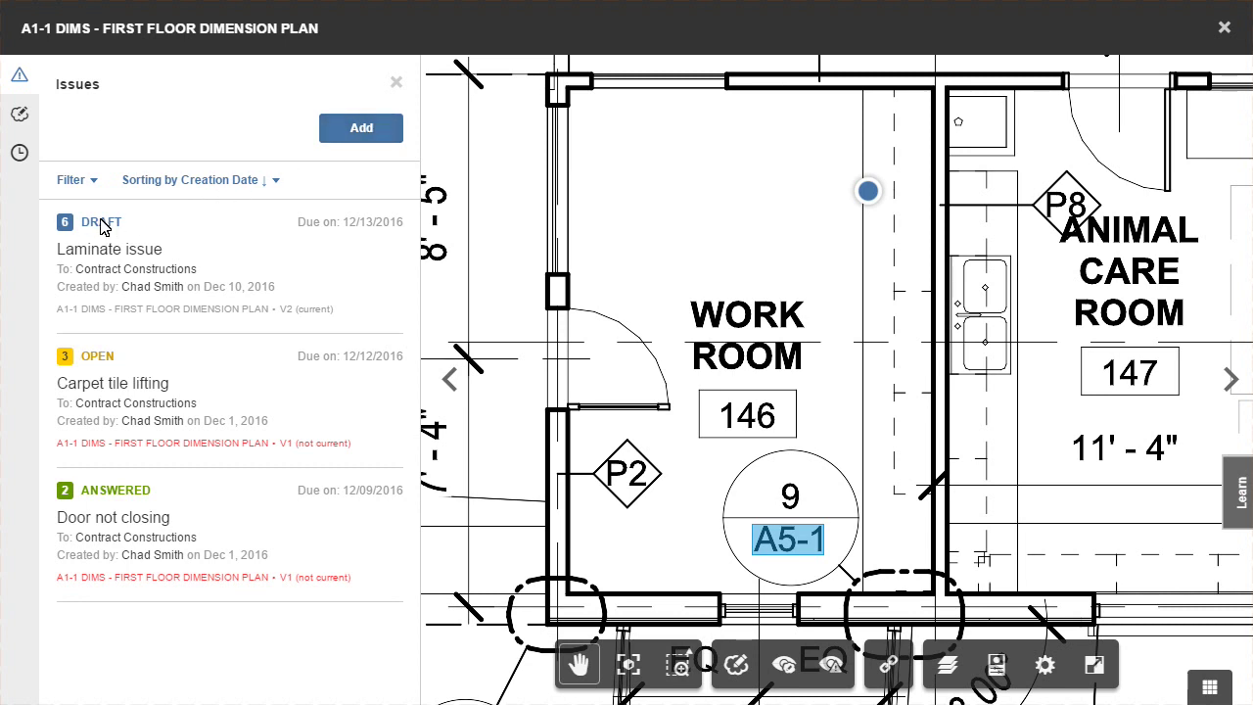
left_click(166, 231)
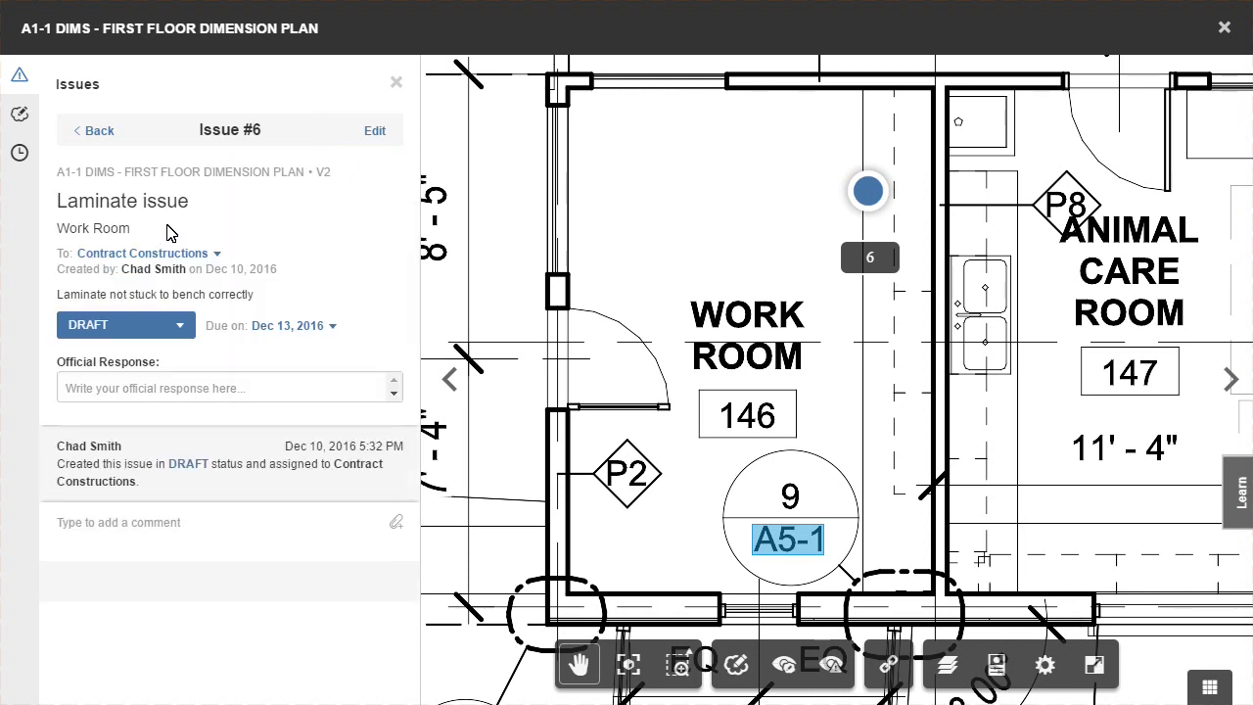
left_click(184, 328)
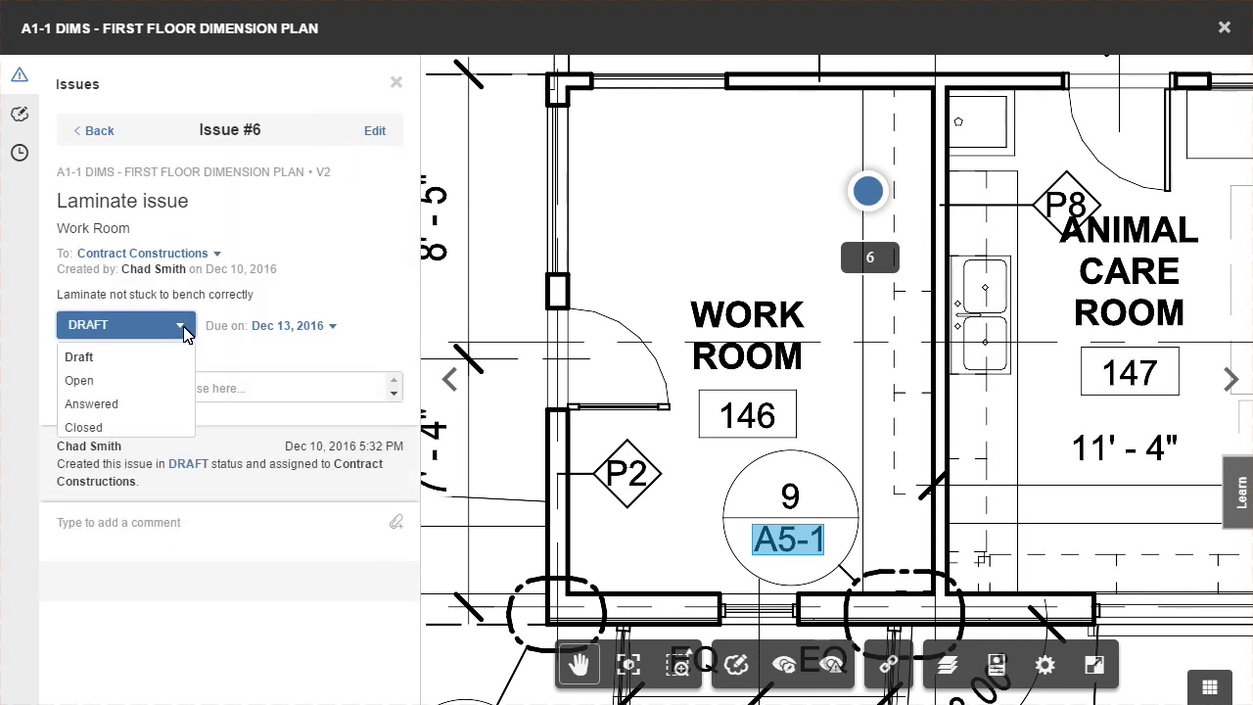
left_click(99, 389)
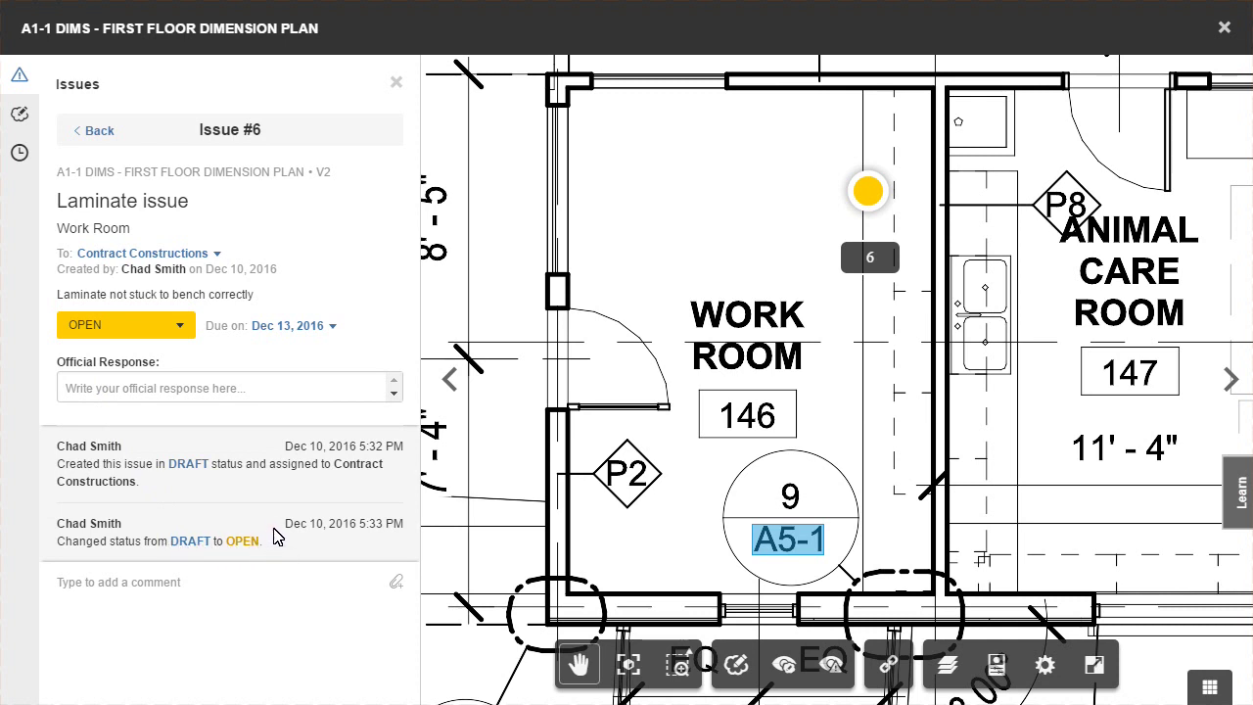
left_click(102, 133)
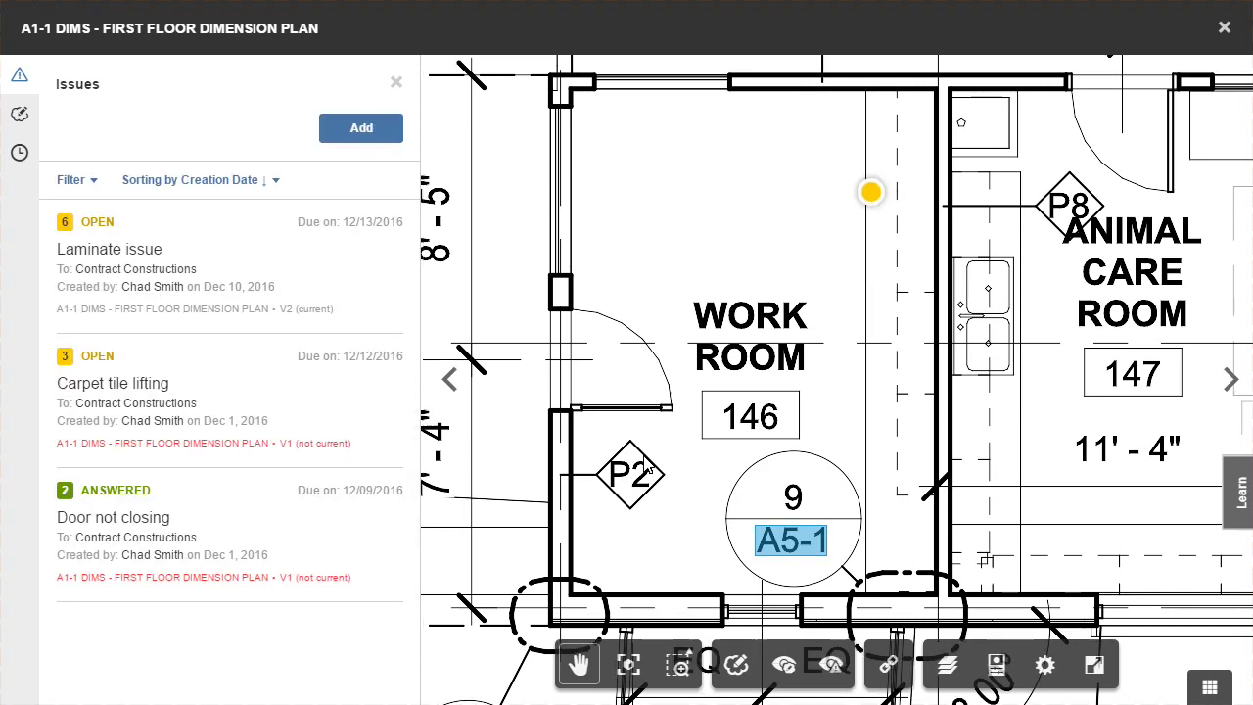
- Pan to AV/Tech 102, review issue #2 'Door not closing', then close the sheet viewer
left_click_drag(474, 392, 993, 397)
left_click_drag(597, 221, 993, 477)
left_click_drag(470, 225, 923, 299)
scroll(719, 306, "up", 4)
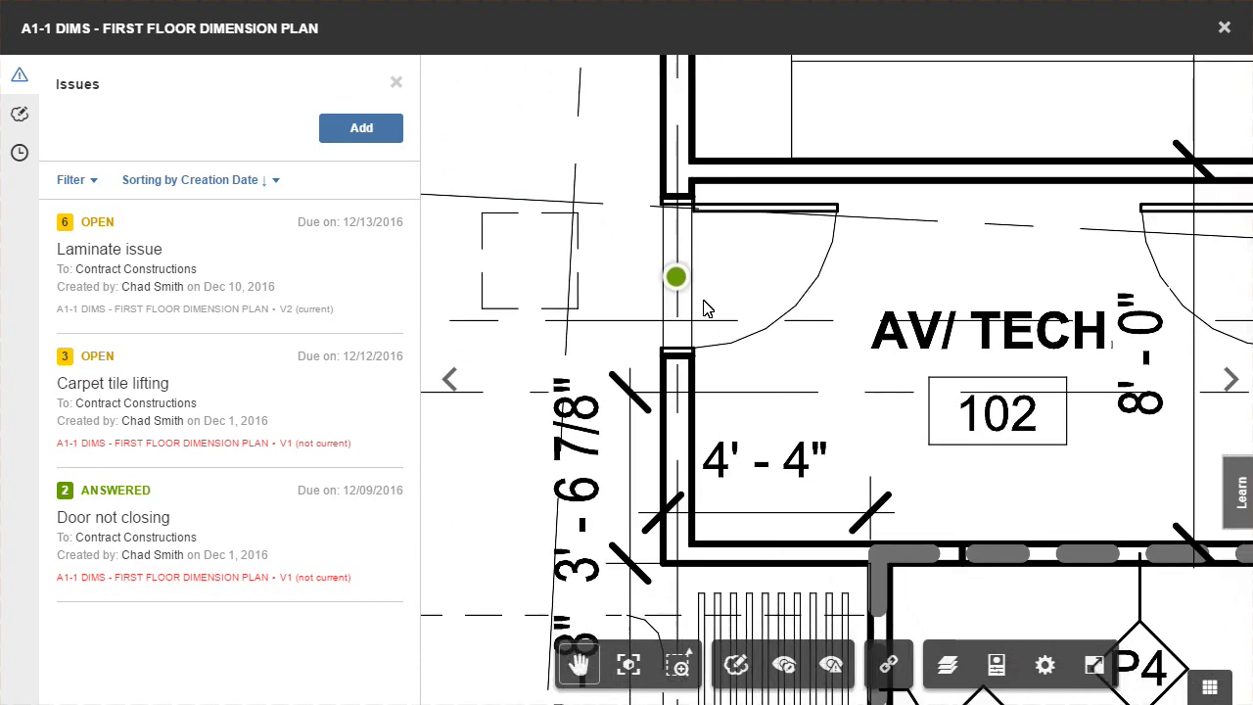
left_click(177, 498)
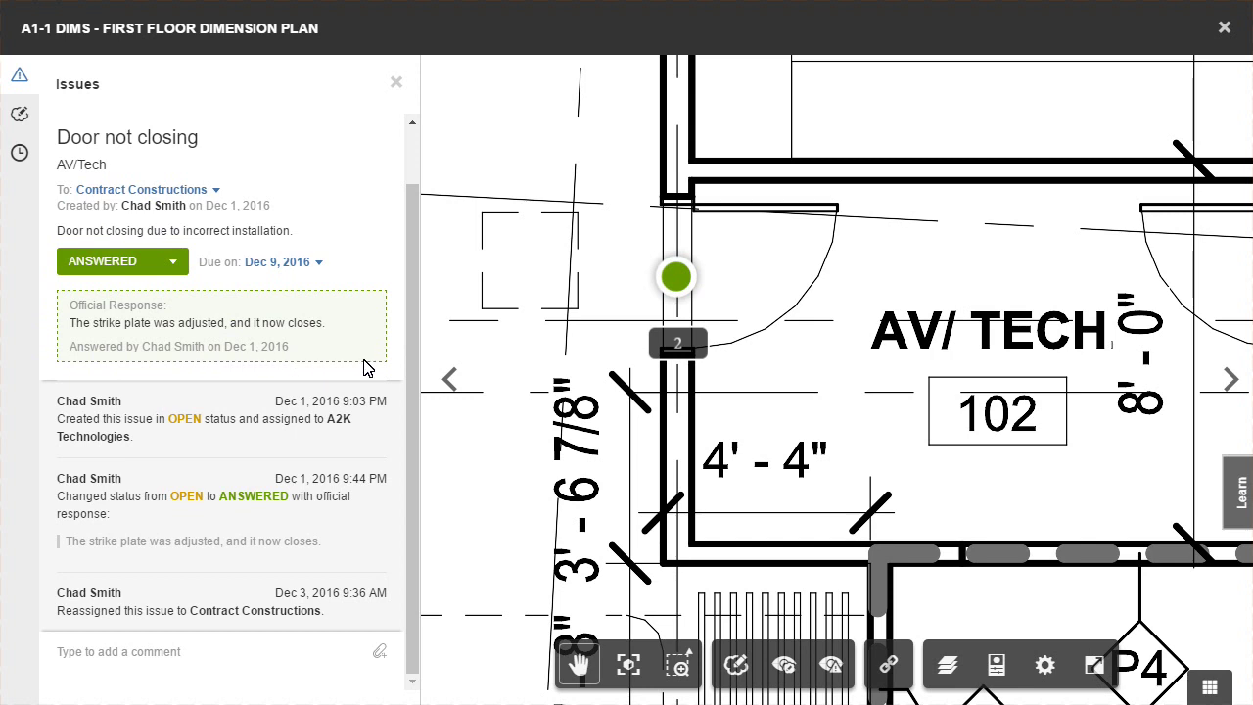
left_click(1224, 30)
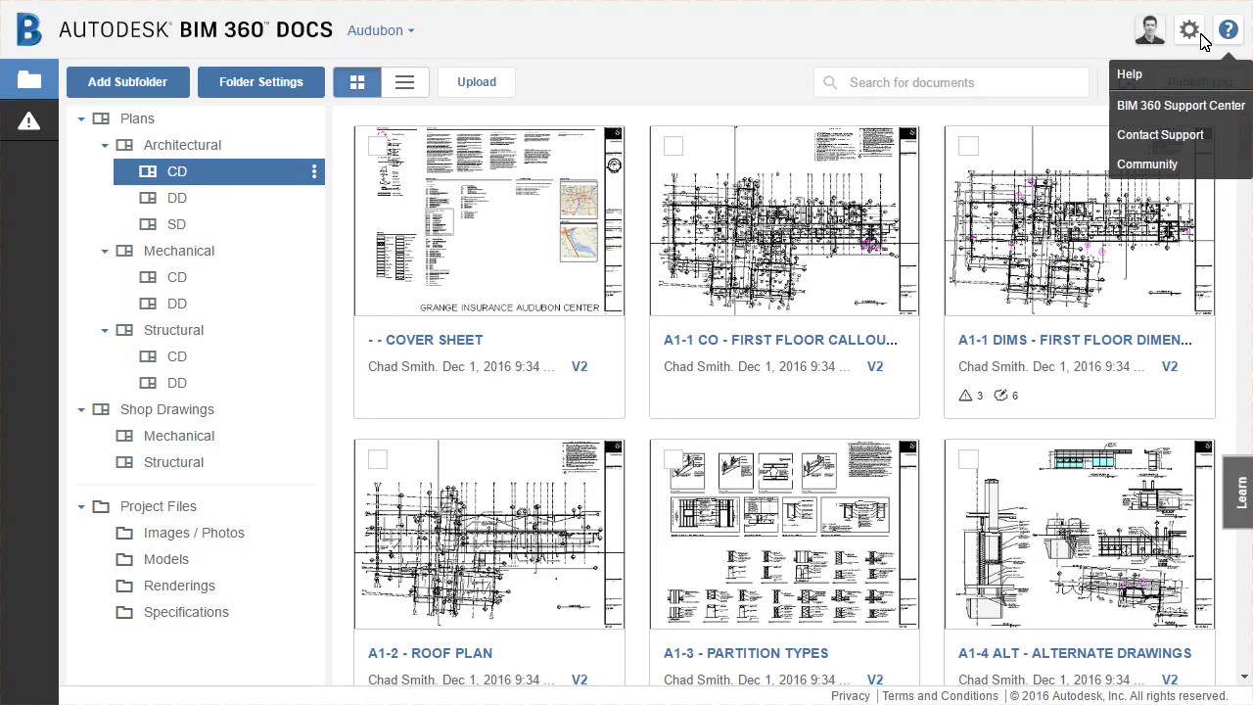